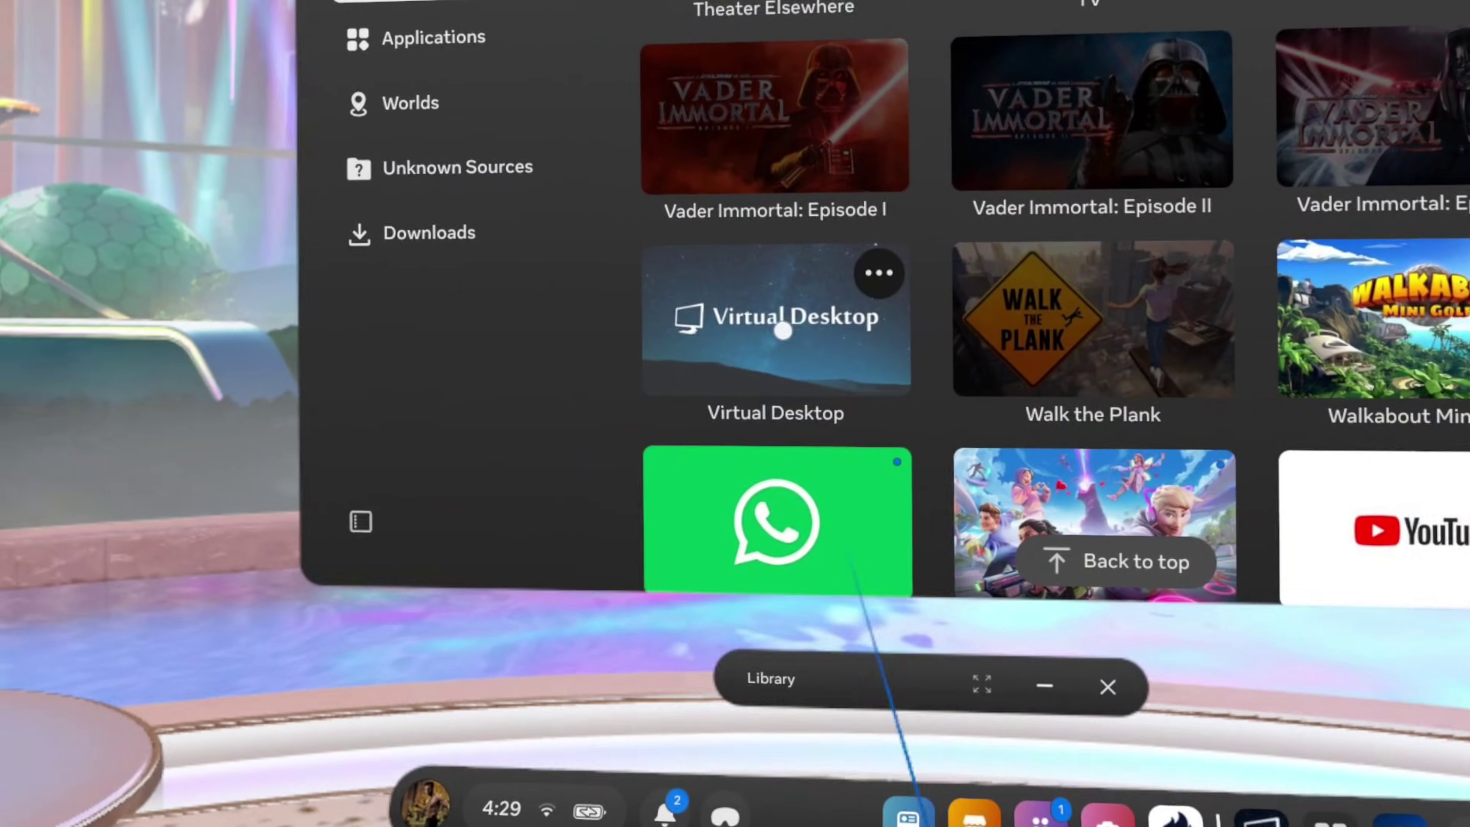
Launch Virtual Desktop from the headset's app library.
click(759, 360)
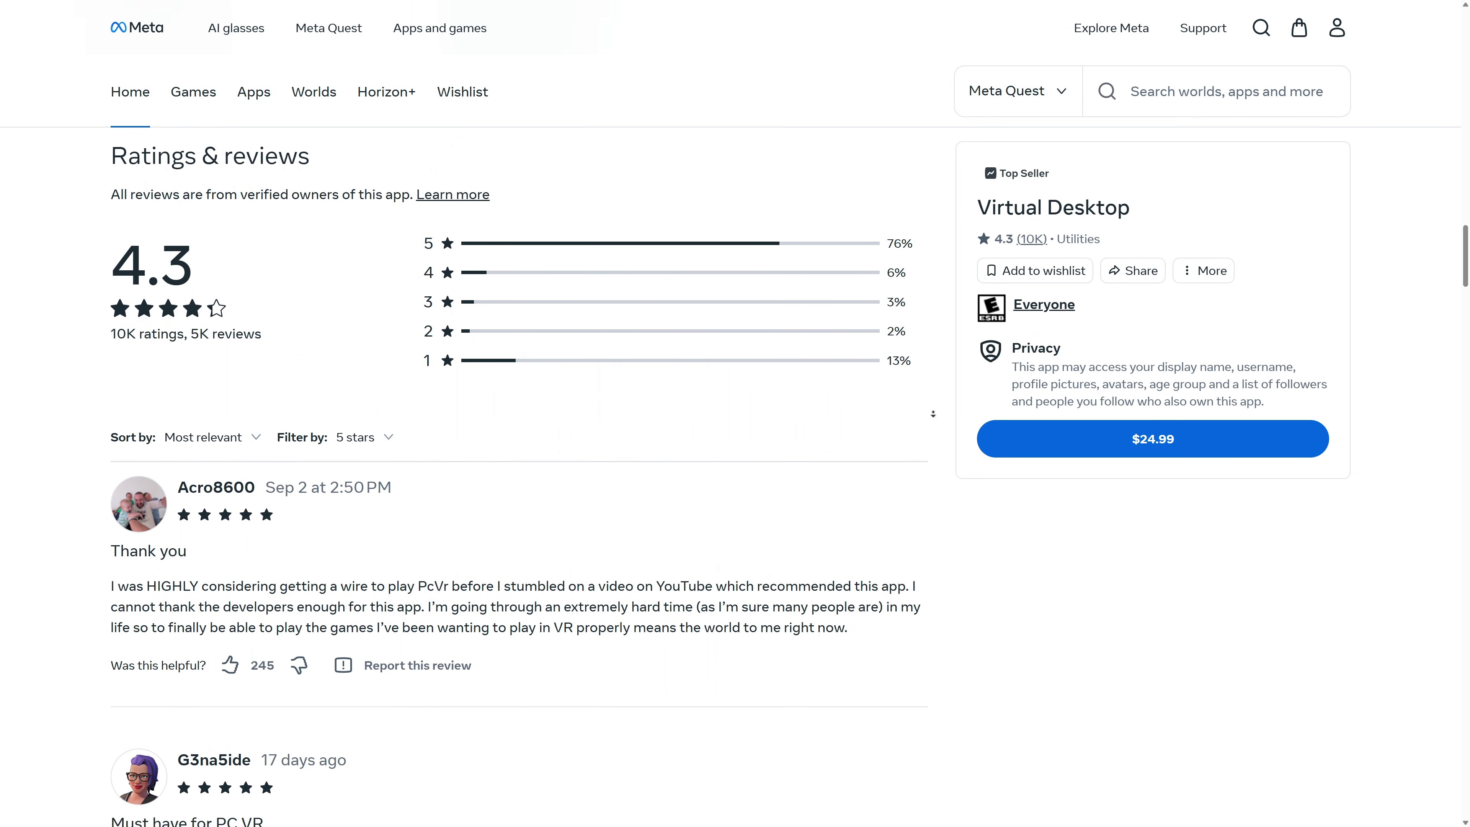
Read through the five-star reviews on Virtual Desktop's Meta store page.
scroll(933, 413, down, 5)
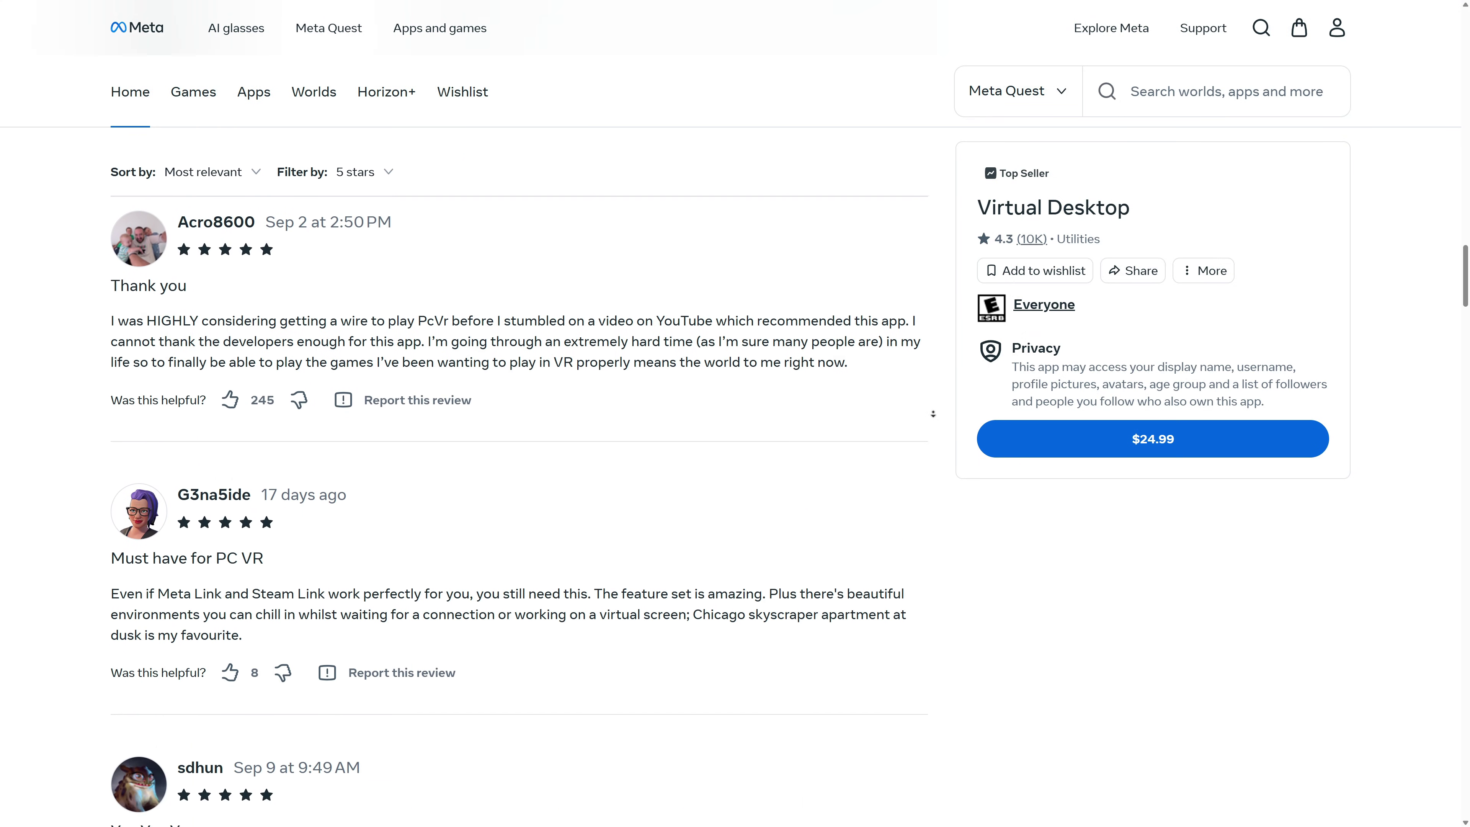
scroll(933, 414, down, 5)
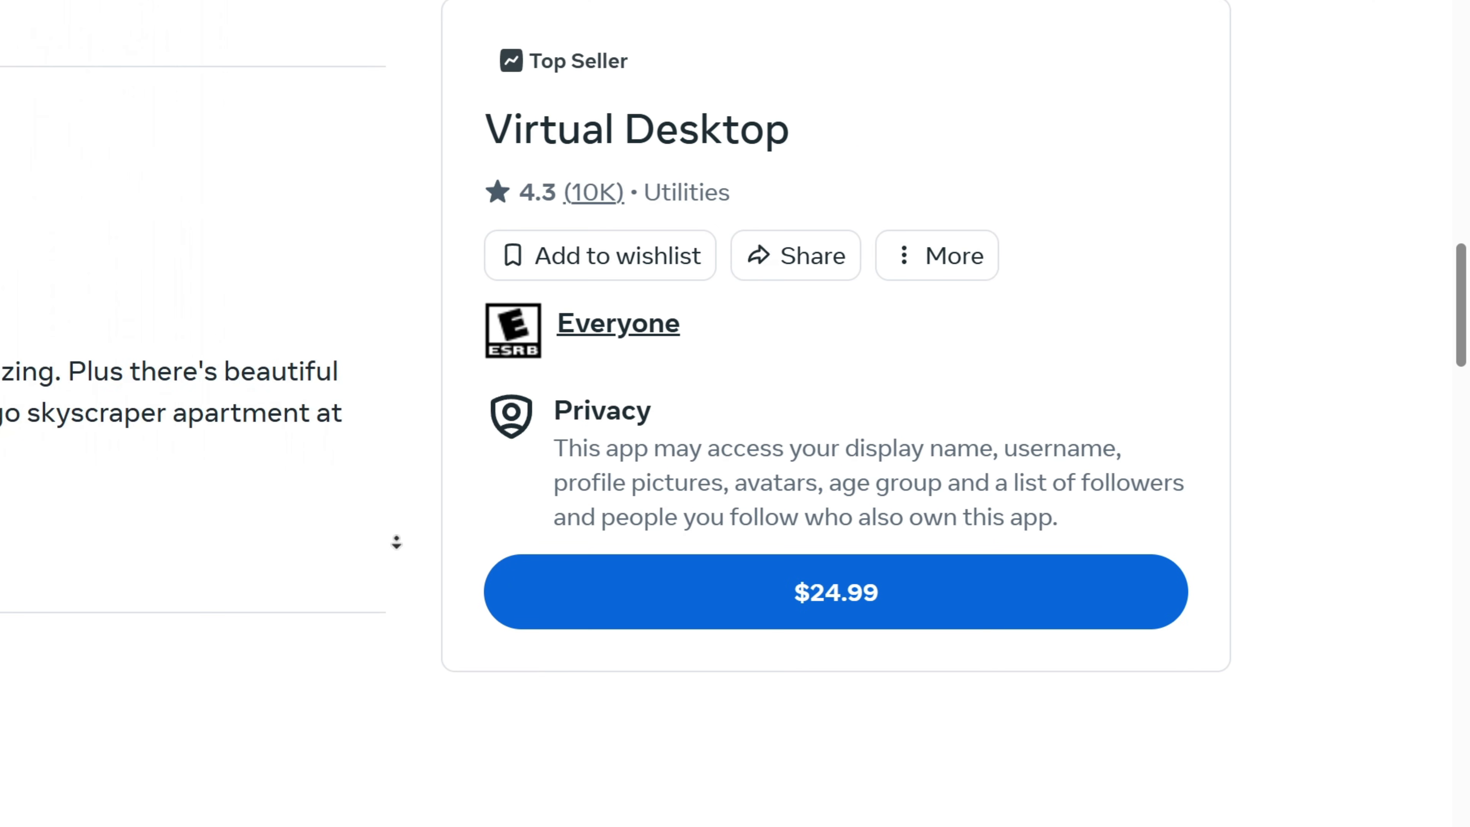
scroll(396, 542, down, 5)
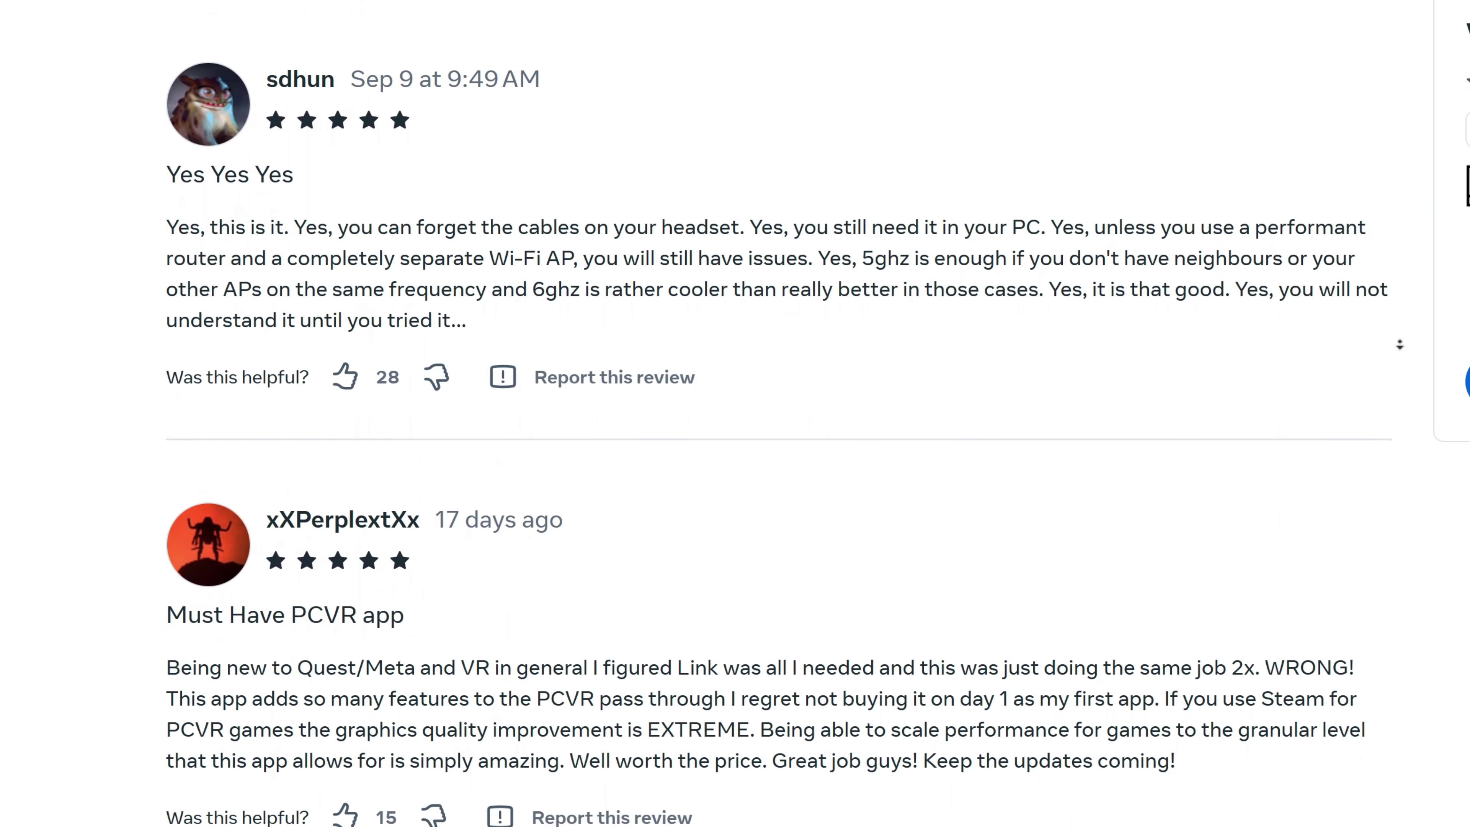
scroll(1399, 345, down, 7)
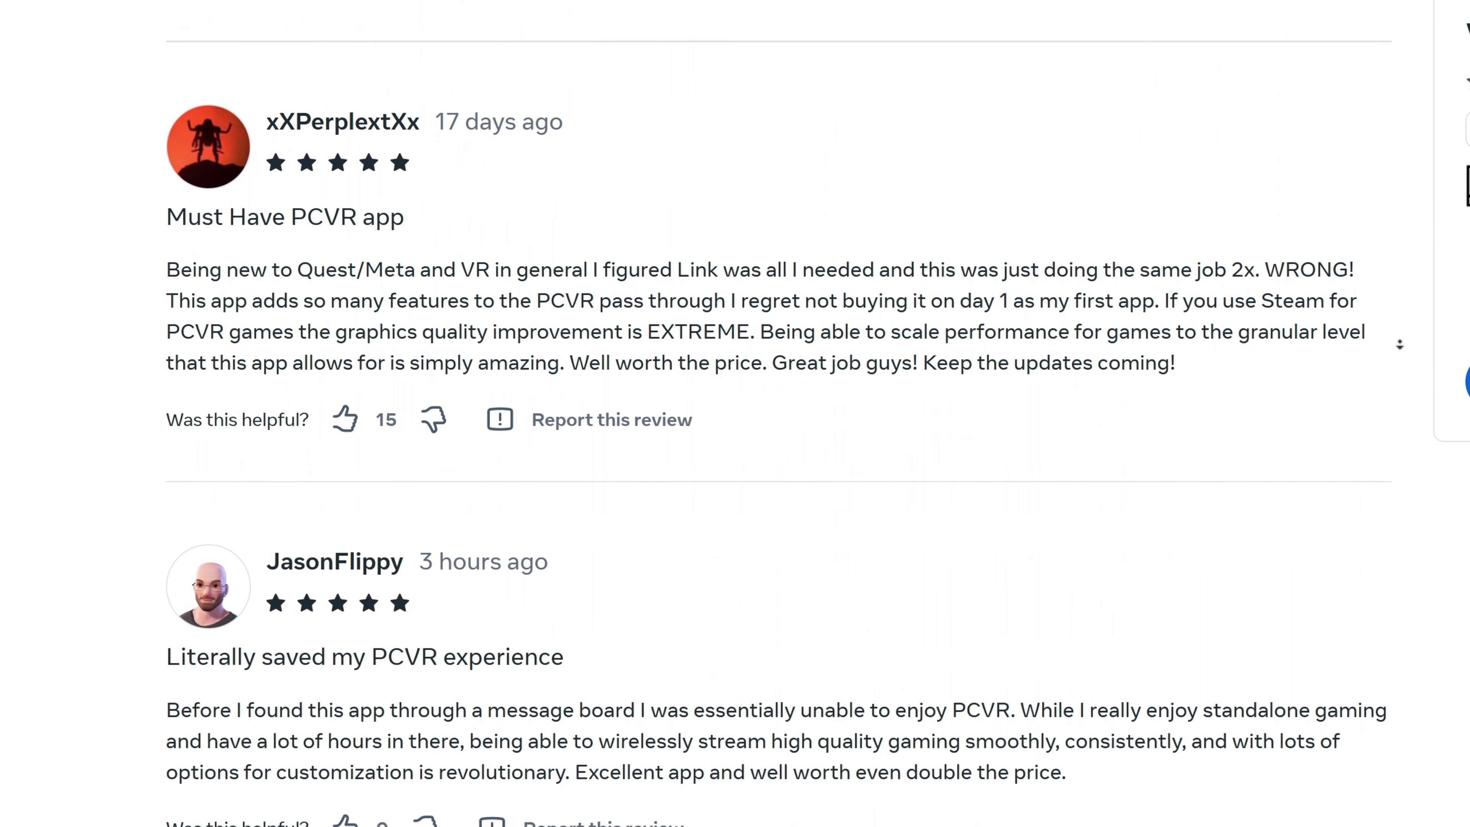
scroll(1400, 344, down, 7)
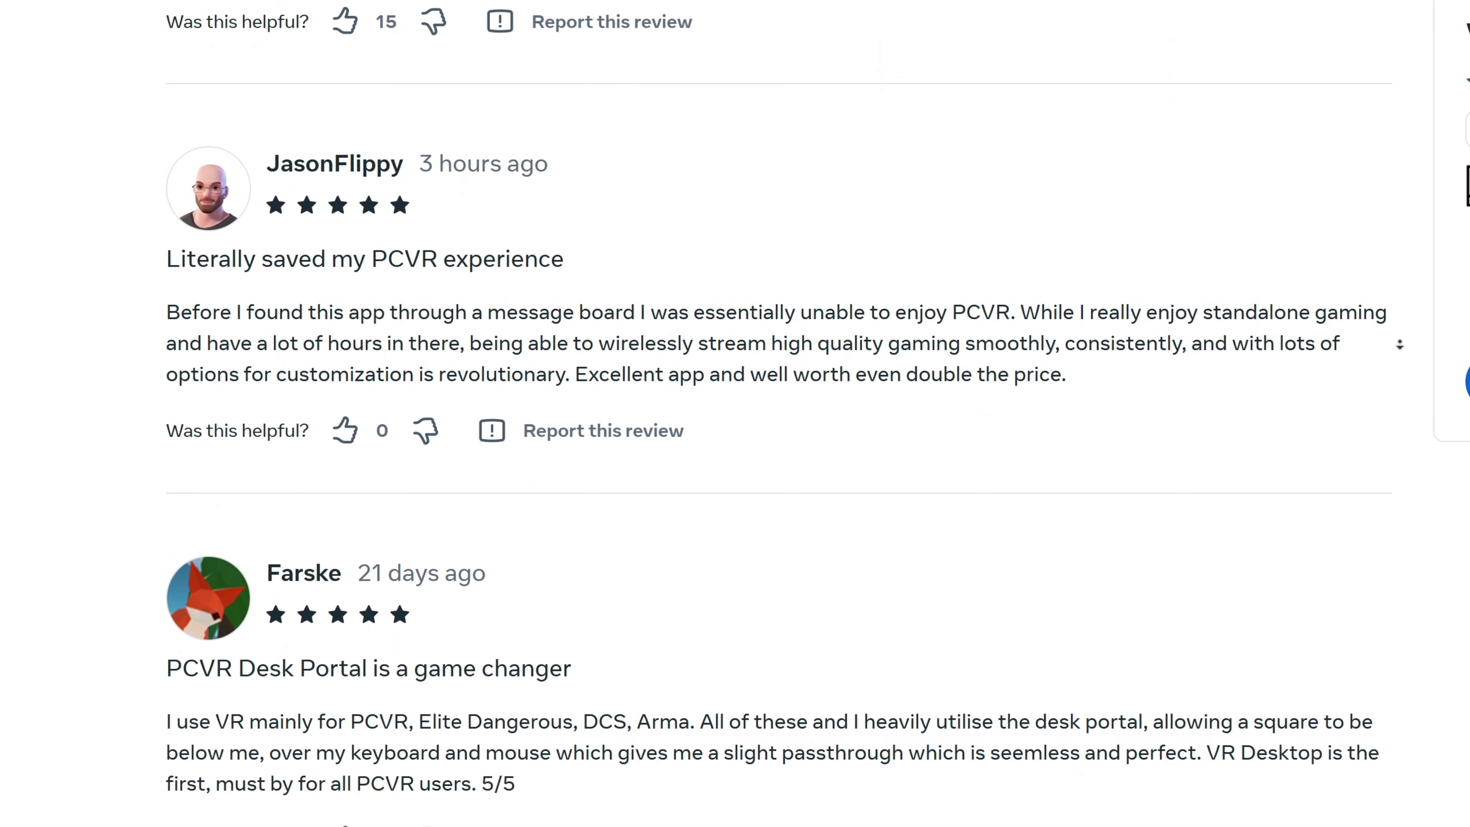
scroll(1399, 344, down, 7)
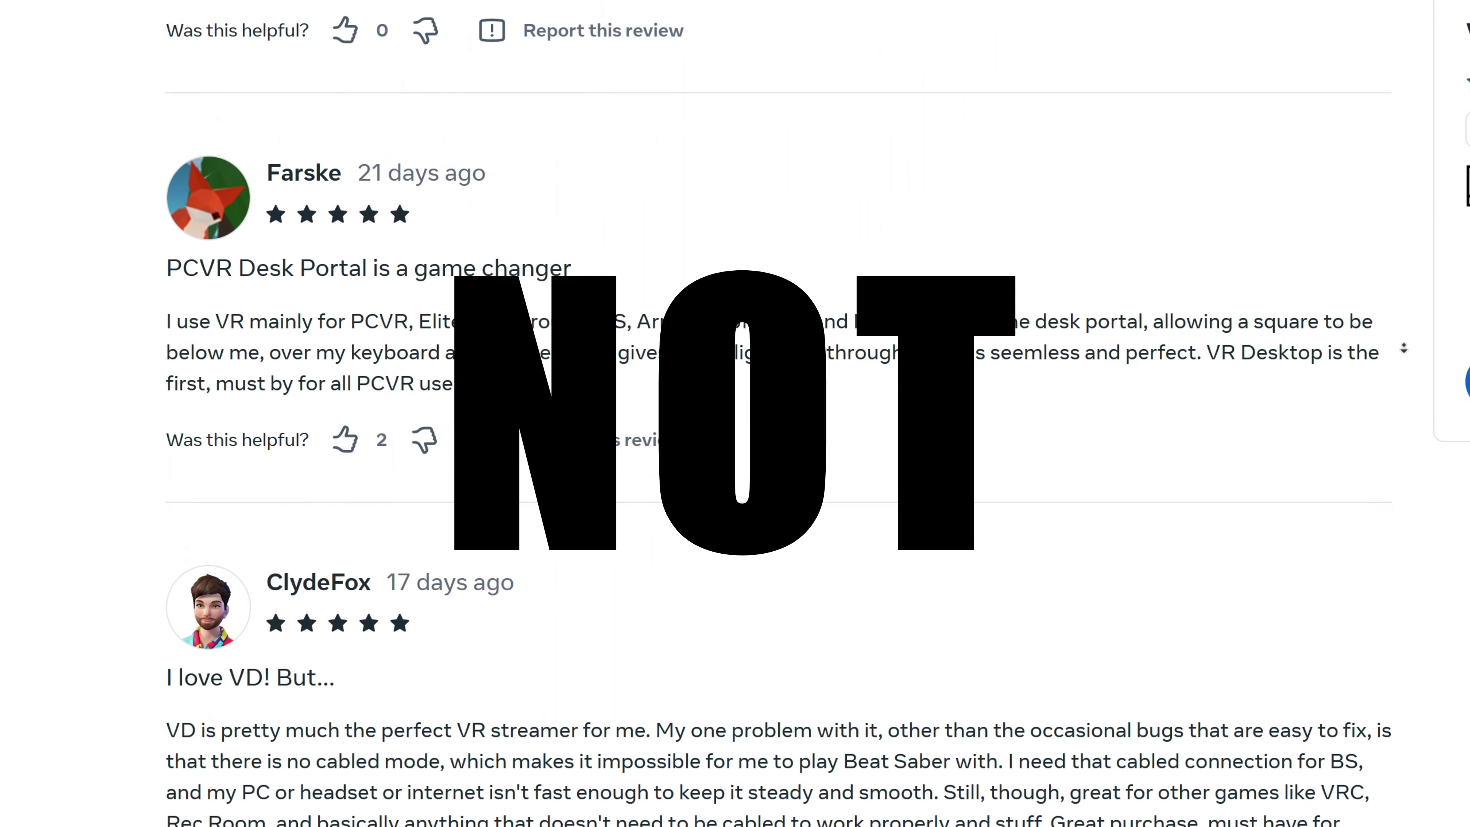
scroll(1403, 348, down, 2)
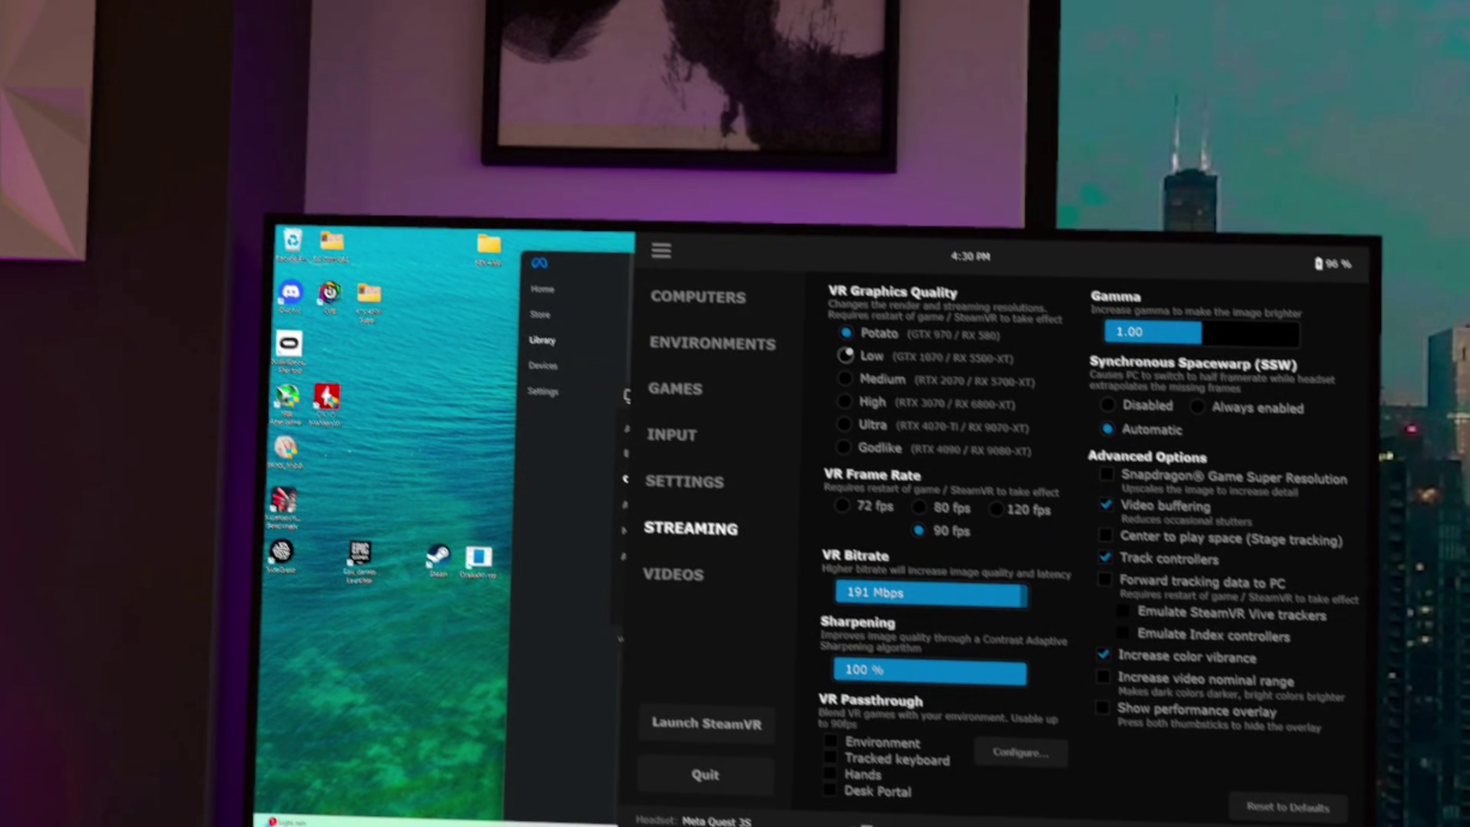
Set VR Graphics Quality to Low in Virtual Desktop's streaming settings.
click(845, 355)
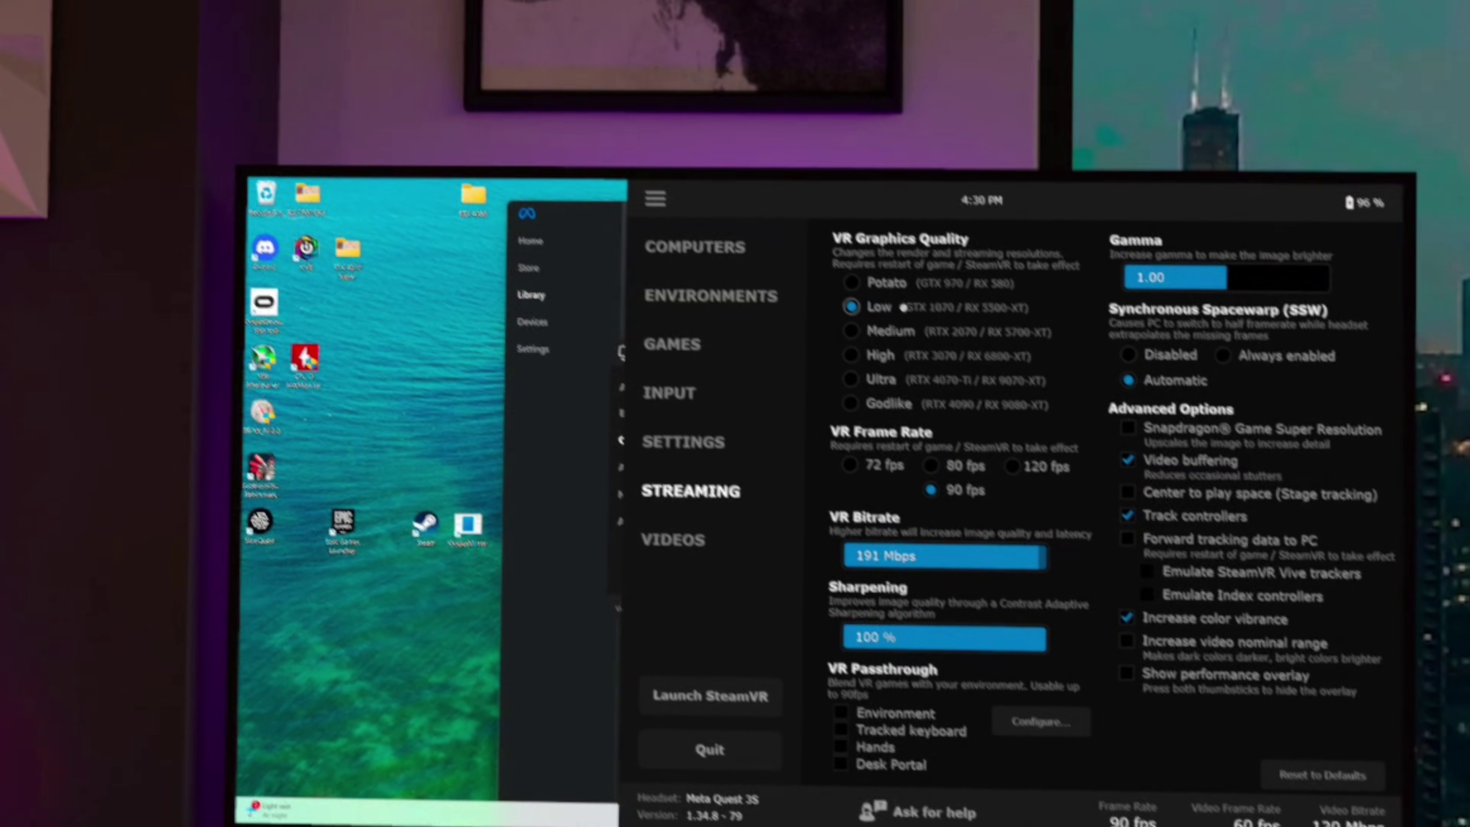
click(847, 376)
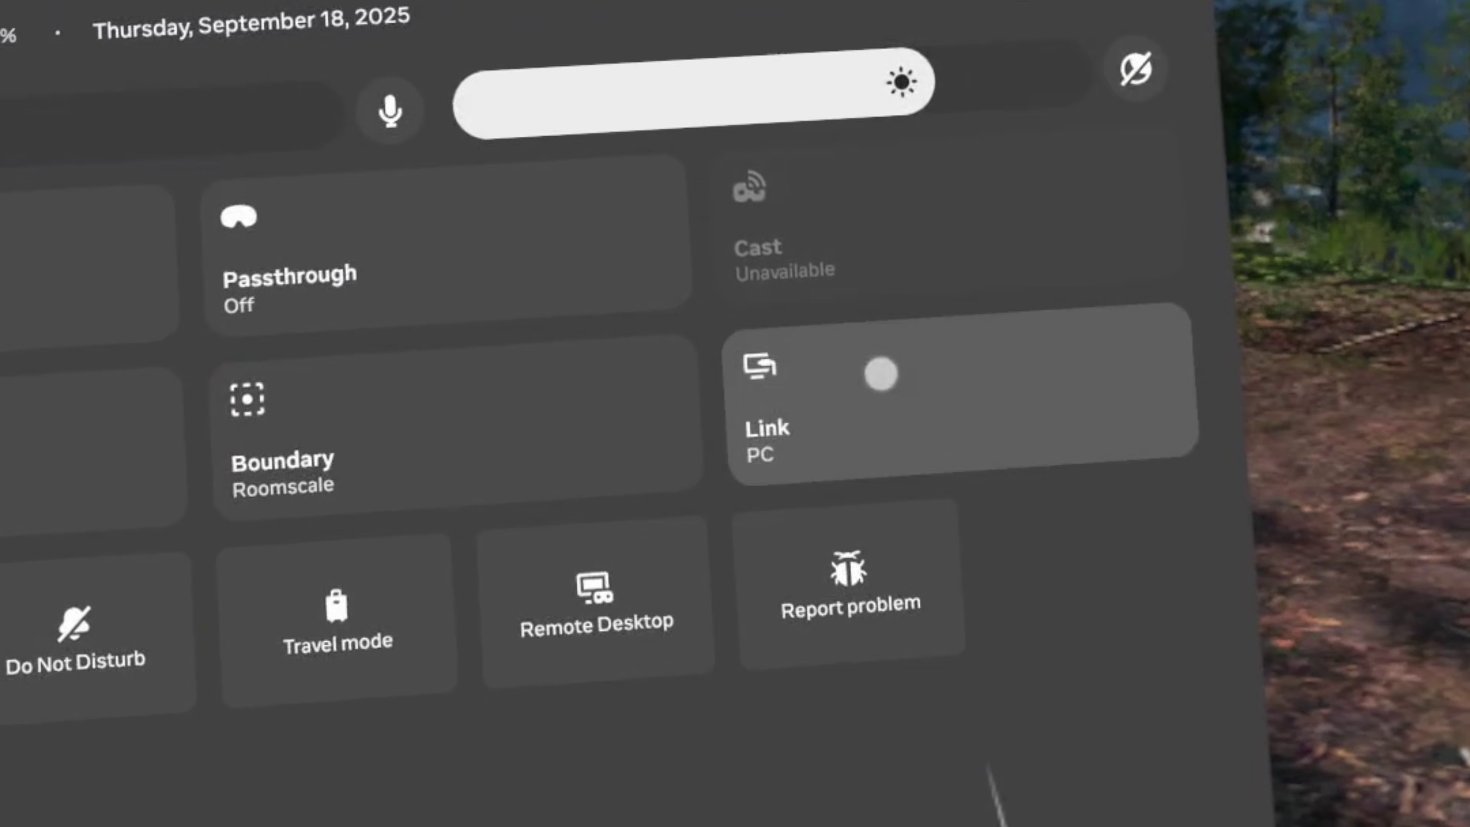
Open the headset's Link settings and launch the connection to the PC.
click(881, 373)
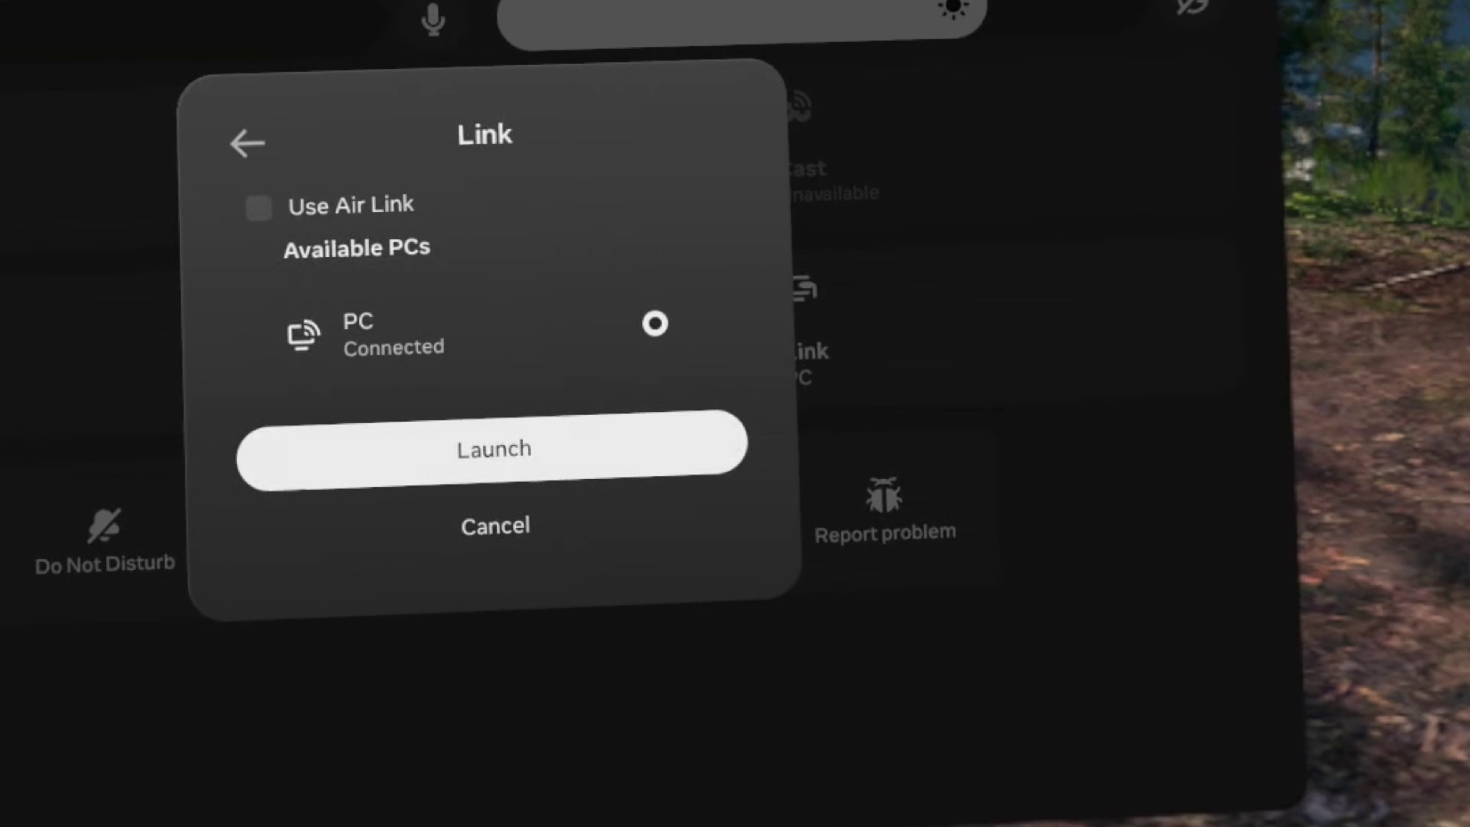
click(794, 429)
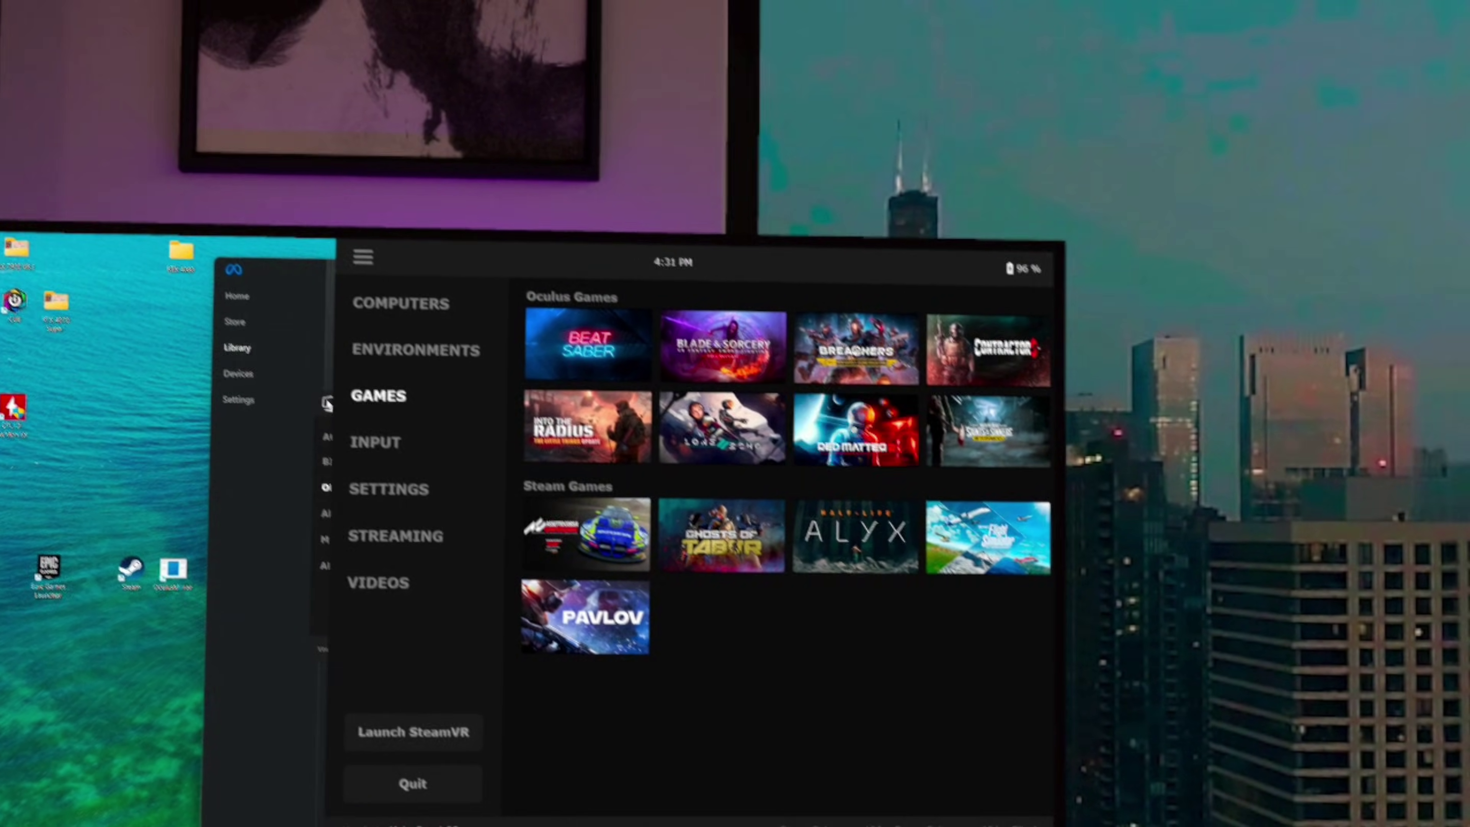
click(855, 429)
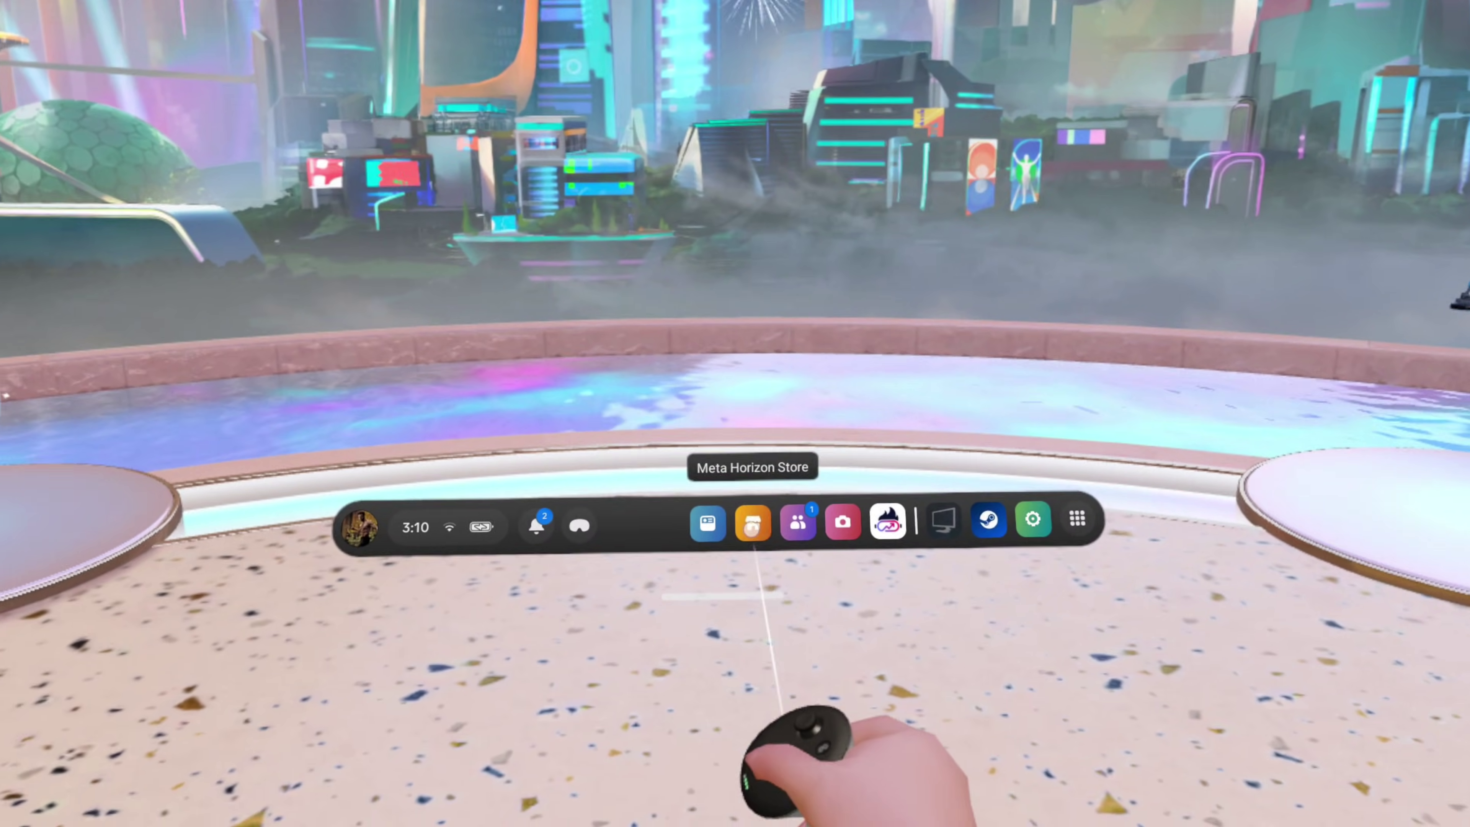
Open the Meta Horizon Store and search for "Virtual desktop".
click(758, 519)
click(681, 305)
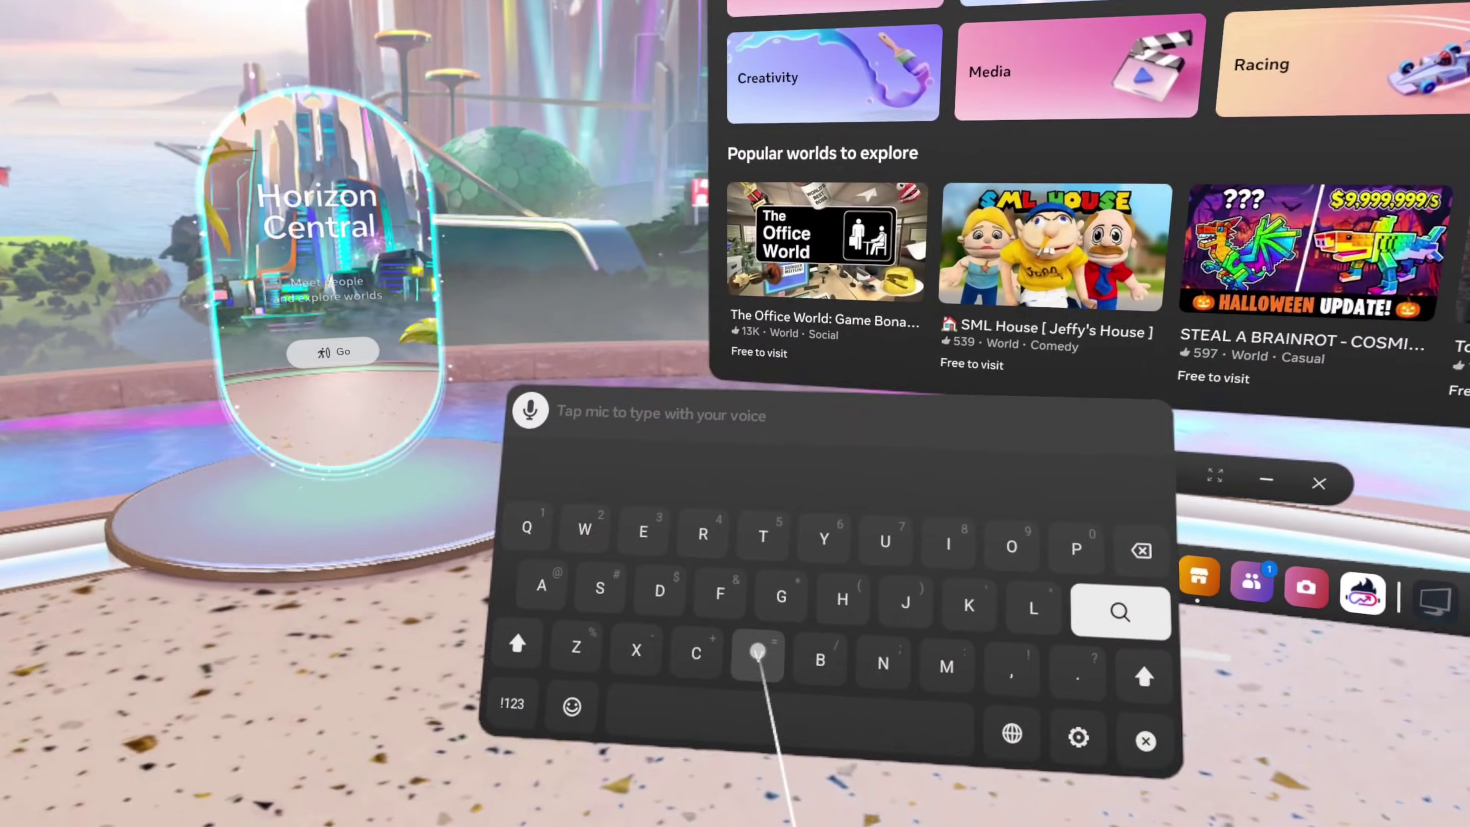
text(Virtual desktop)
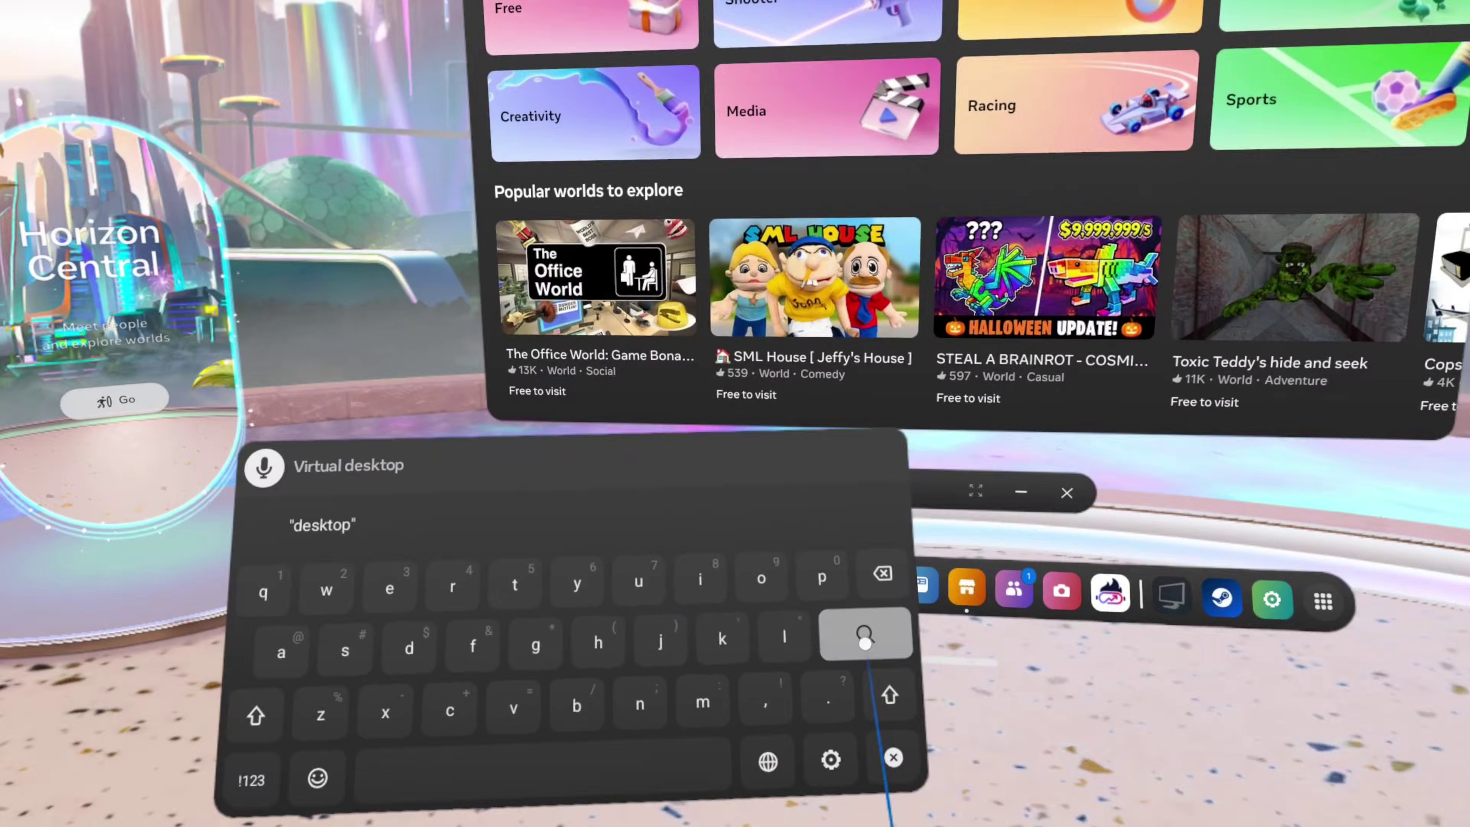
click(865, 641)
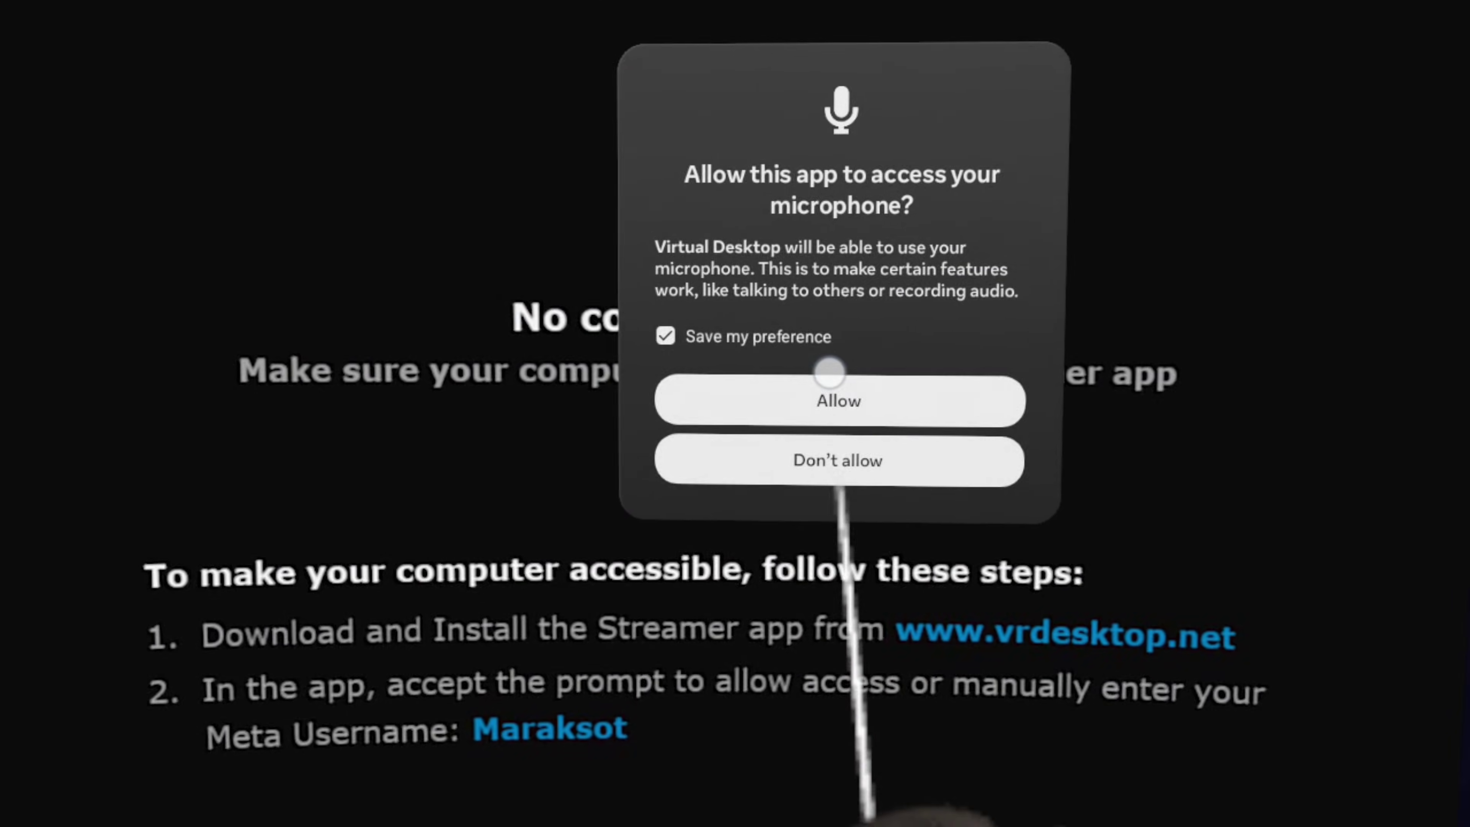
Answer Virtual Desktop's microphone access request, keeping the preference saved.
click(846, 501)
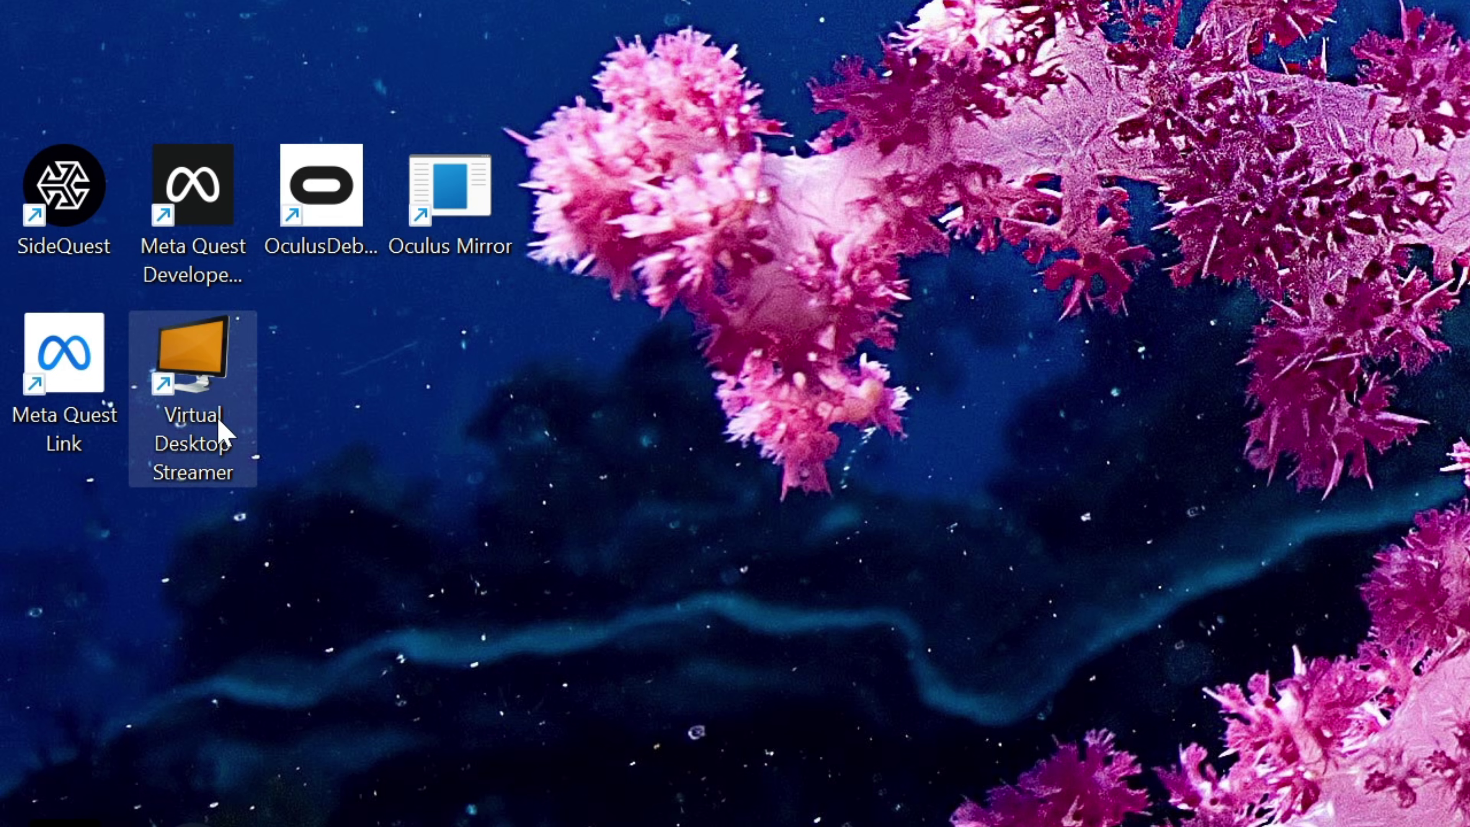
Switch to the PC and start Virtual Desktop Streamer from the desktop.
double_click(206, 371)
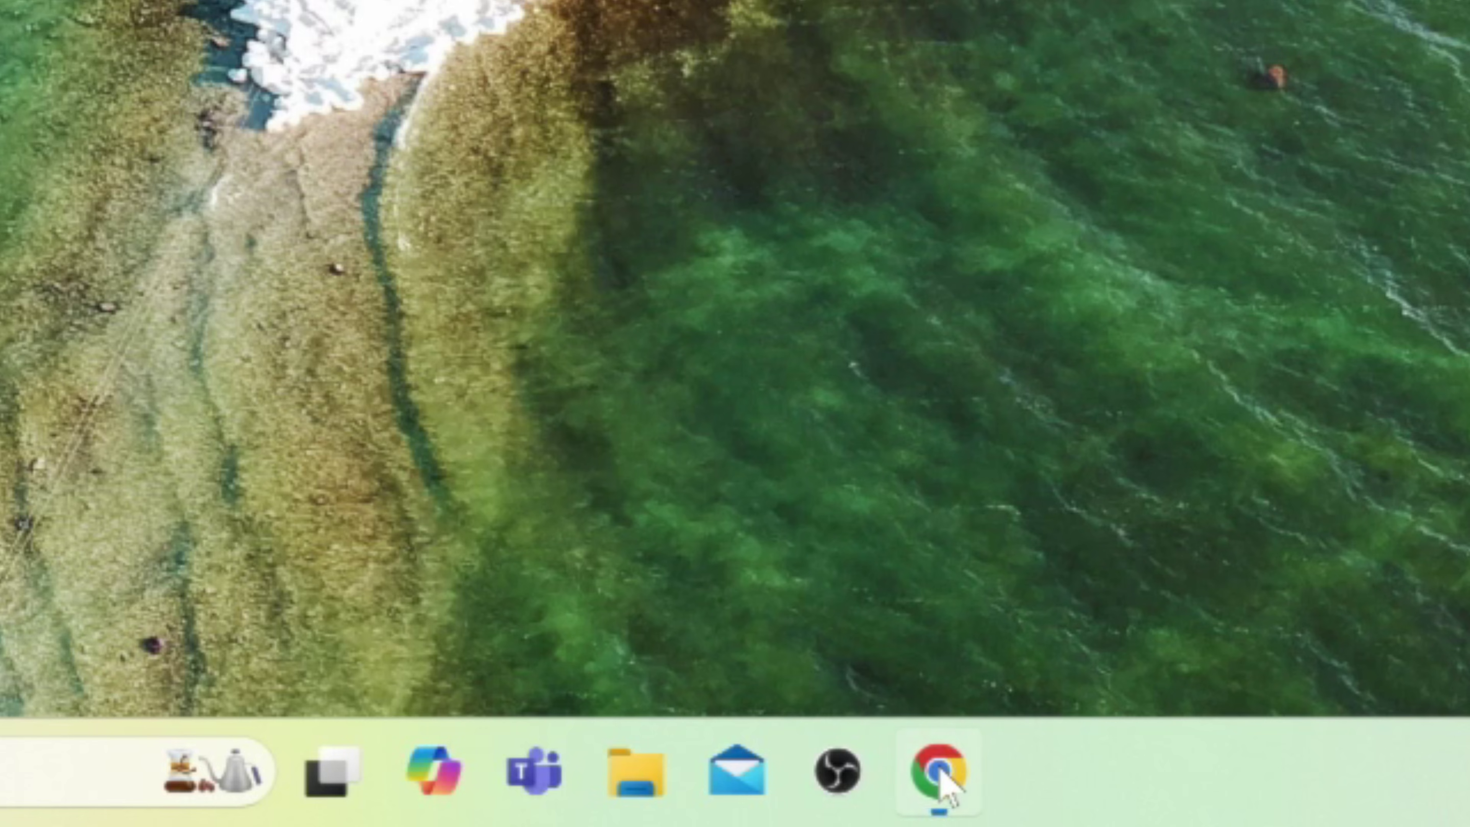
Switch to Chrome and download the Windows Streamer app from the Virtual Desktop website.
click(939, 773)
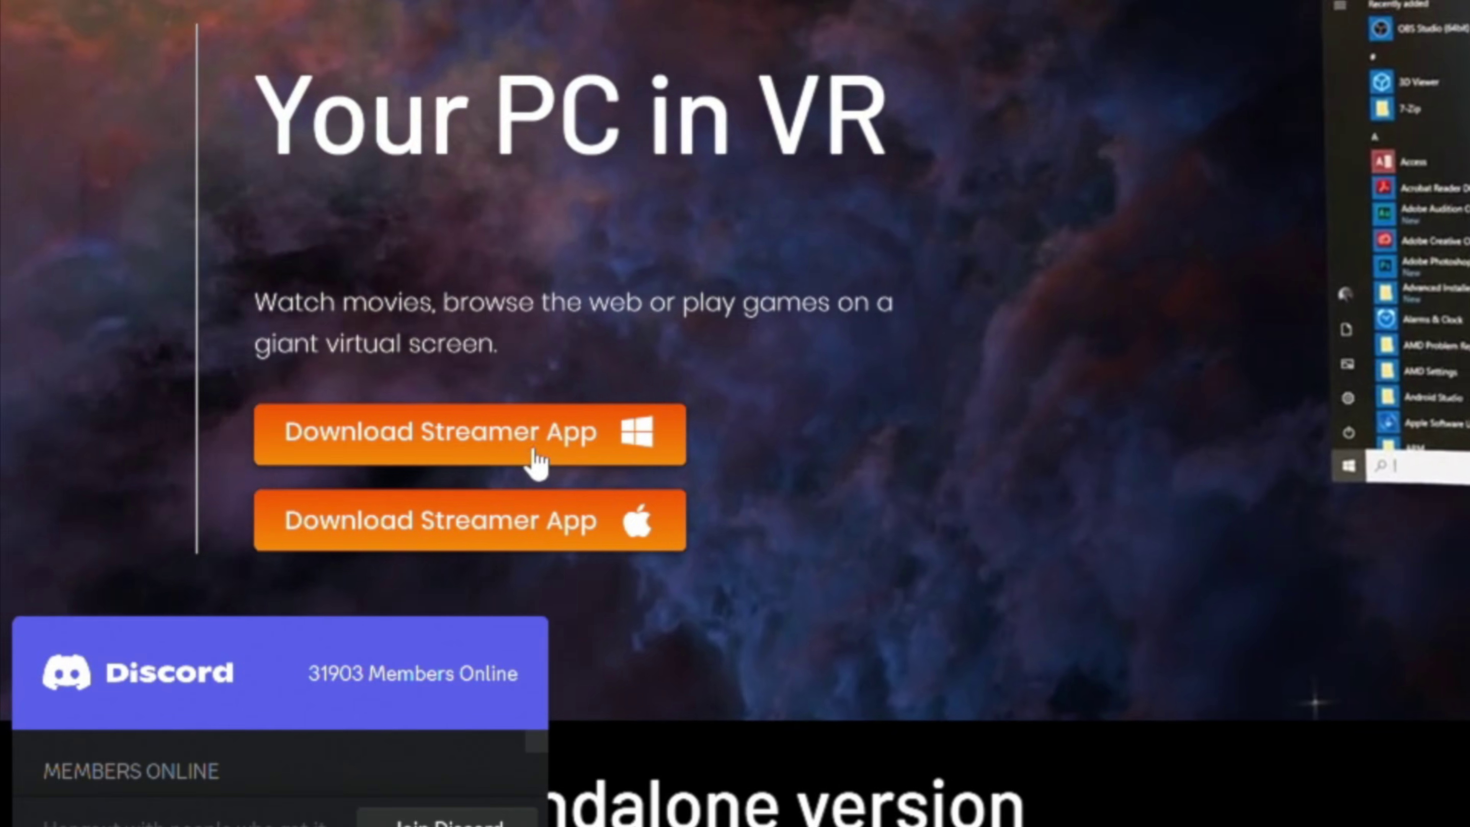
click(538, 457)
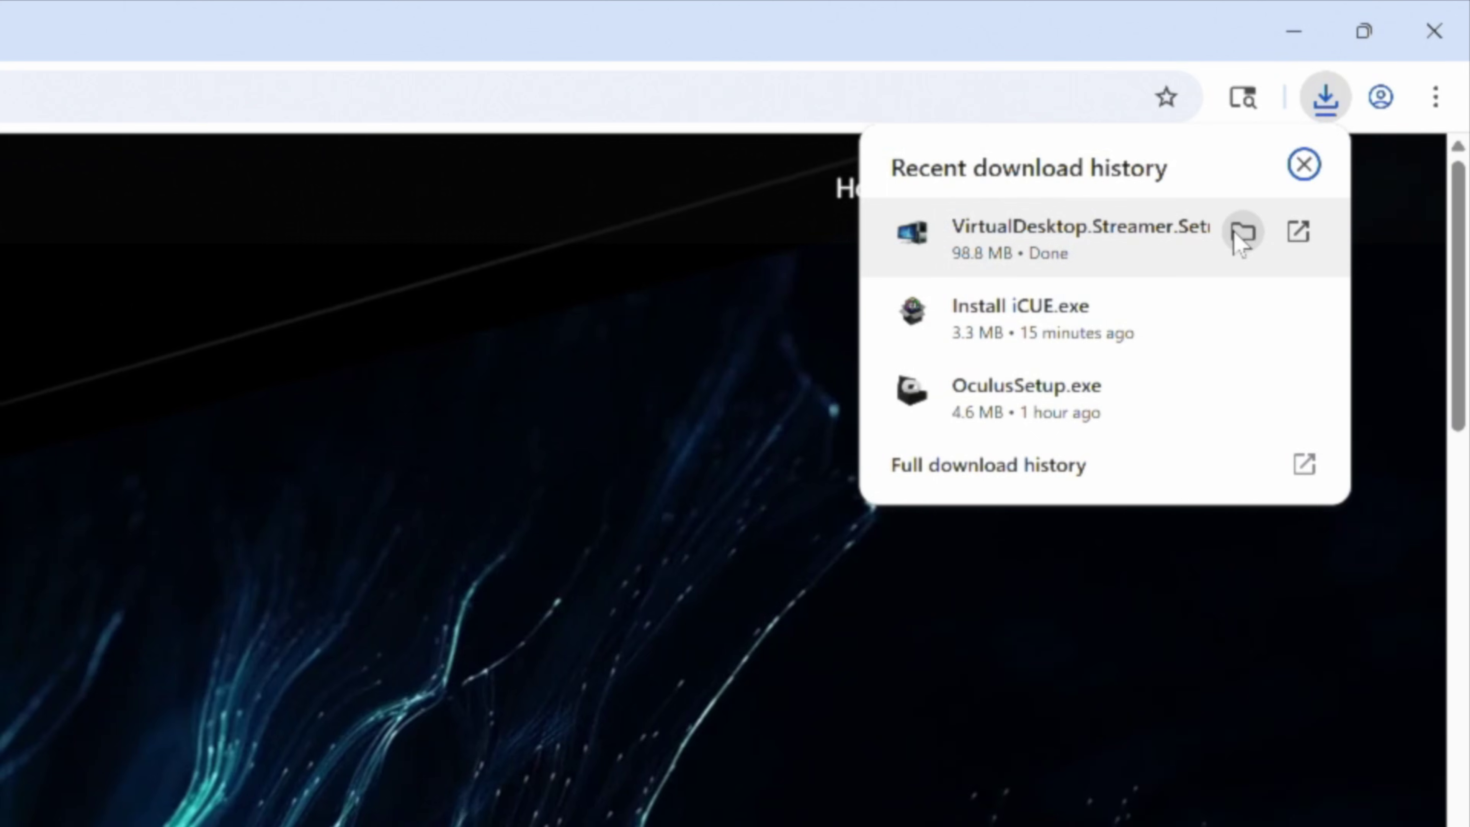
Run the downloaded VirtualDesktop.Streamer.Setup file from its folder and advance past the setup wizard's welcome page.
click(1242, 233)
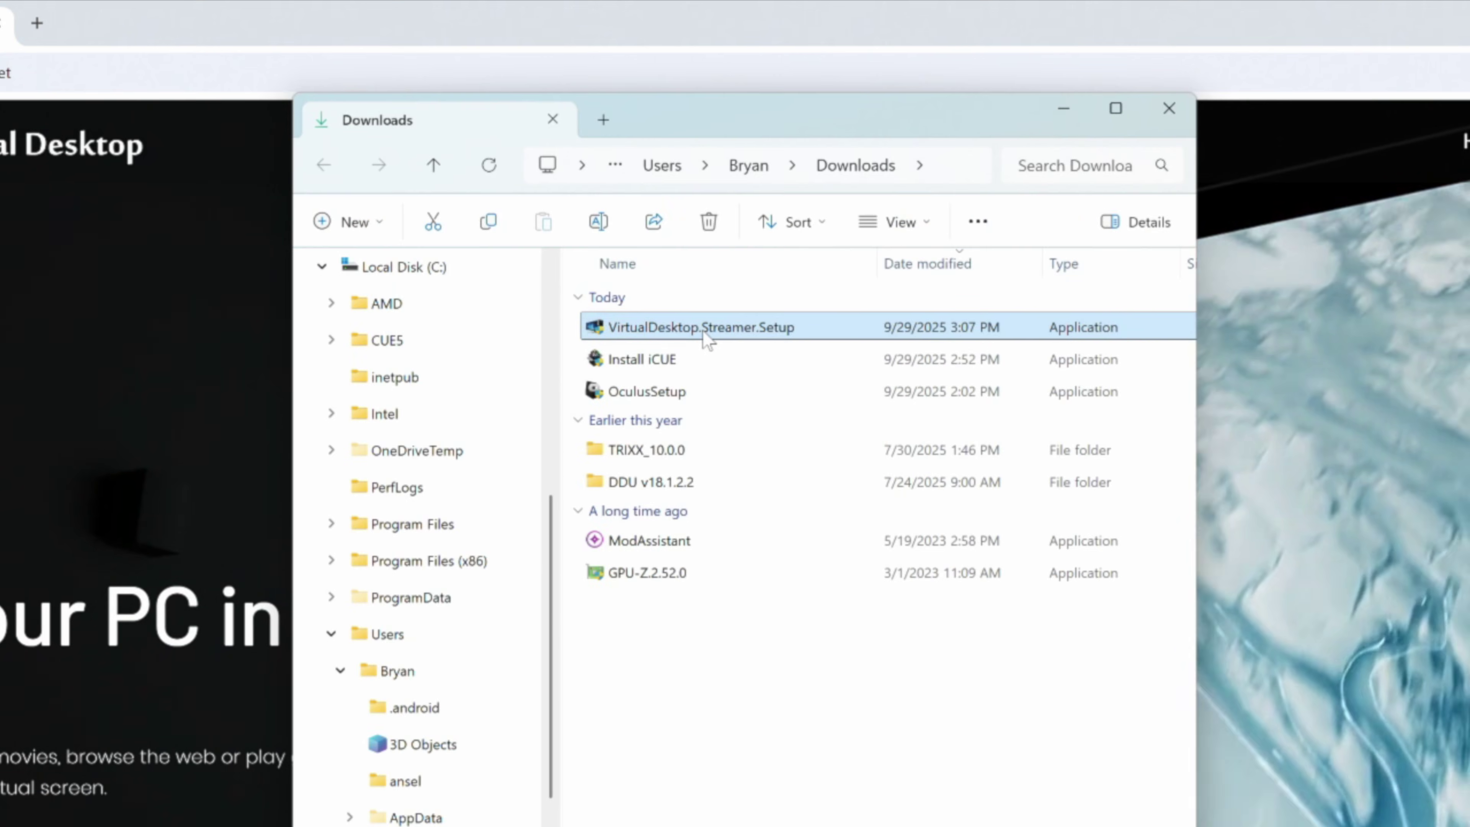
double_click(703, 329)
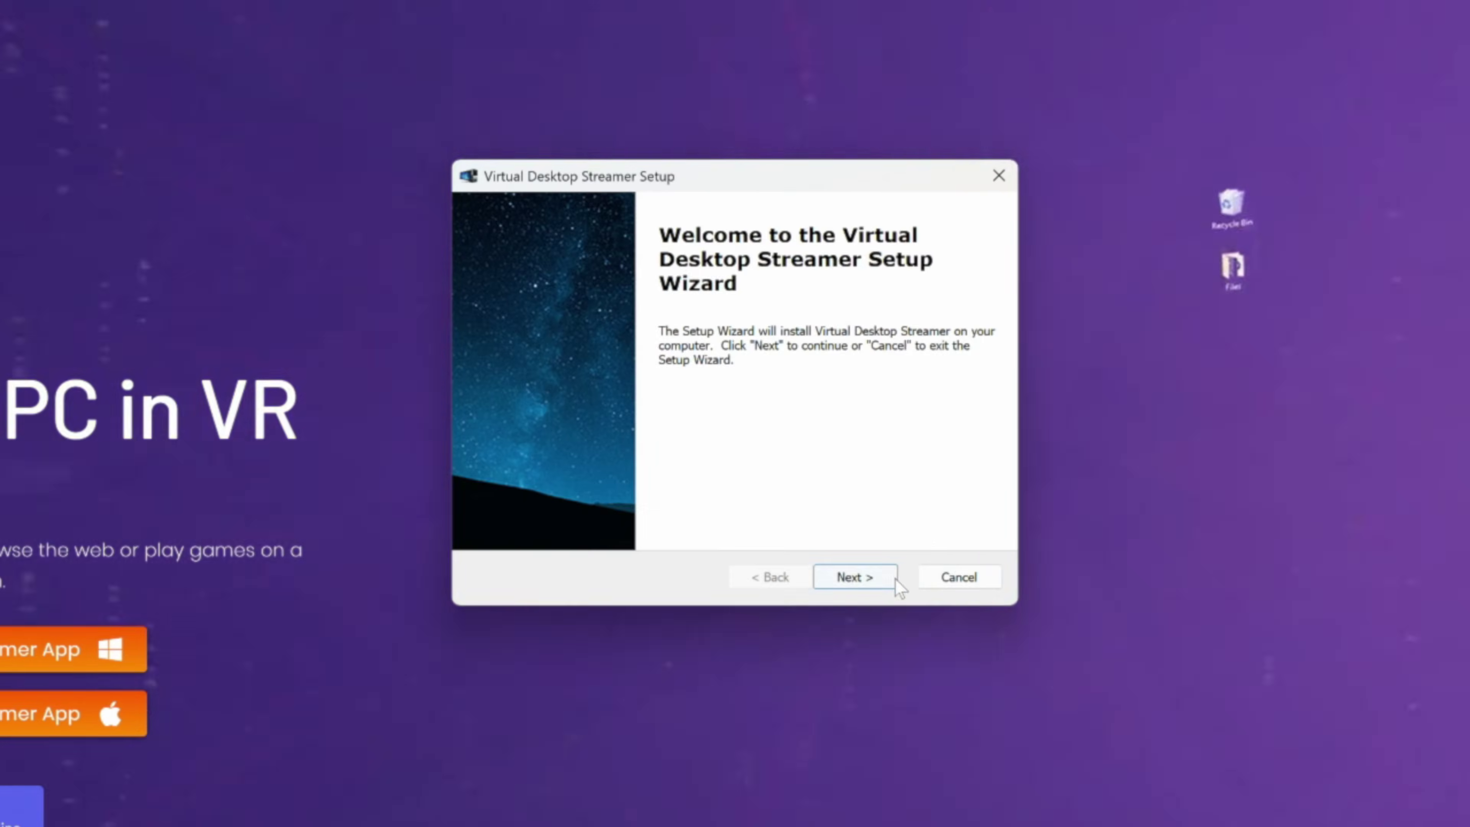
click(893, 578)
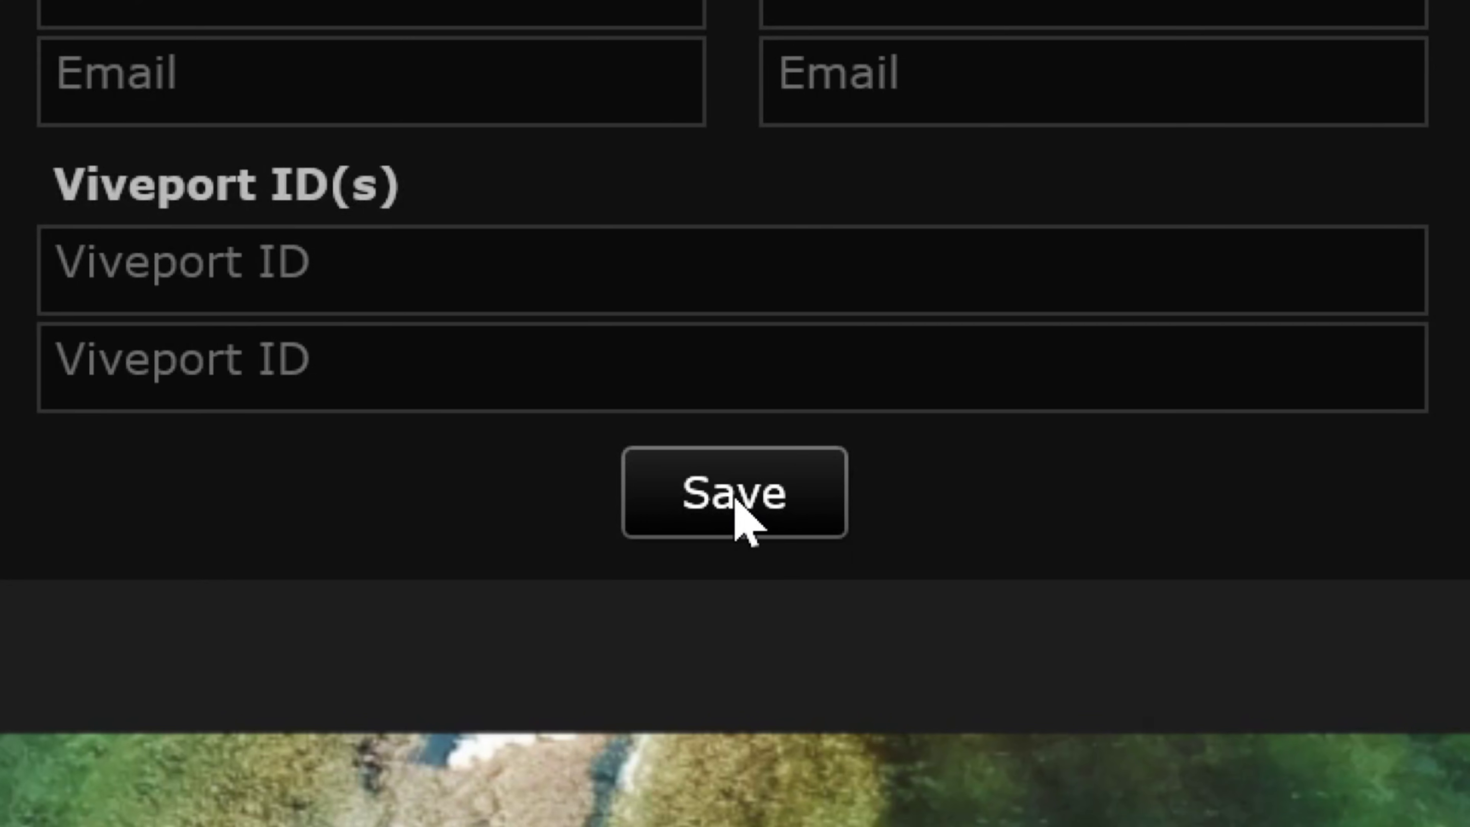
Save the headset account entries in Virtual Desktop Streamer.
click(734, 500)
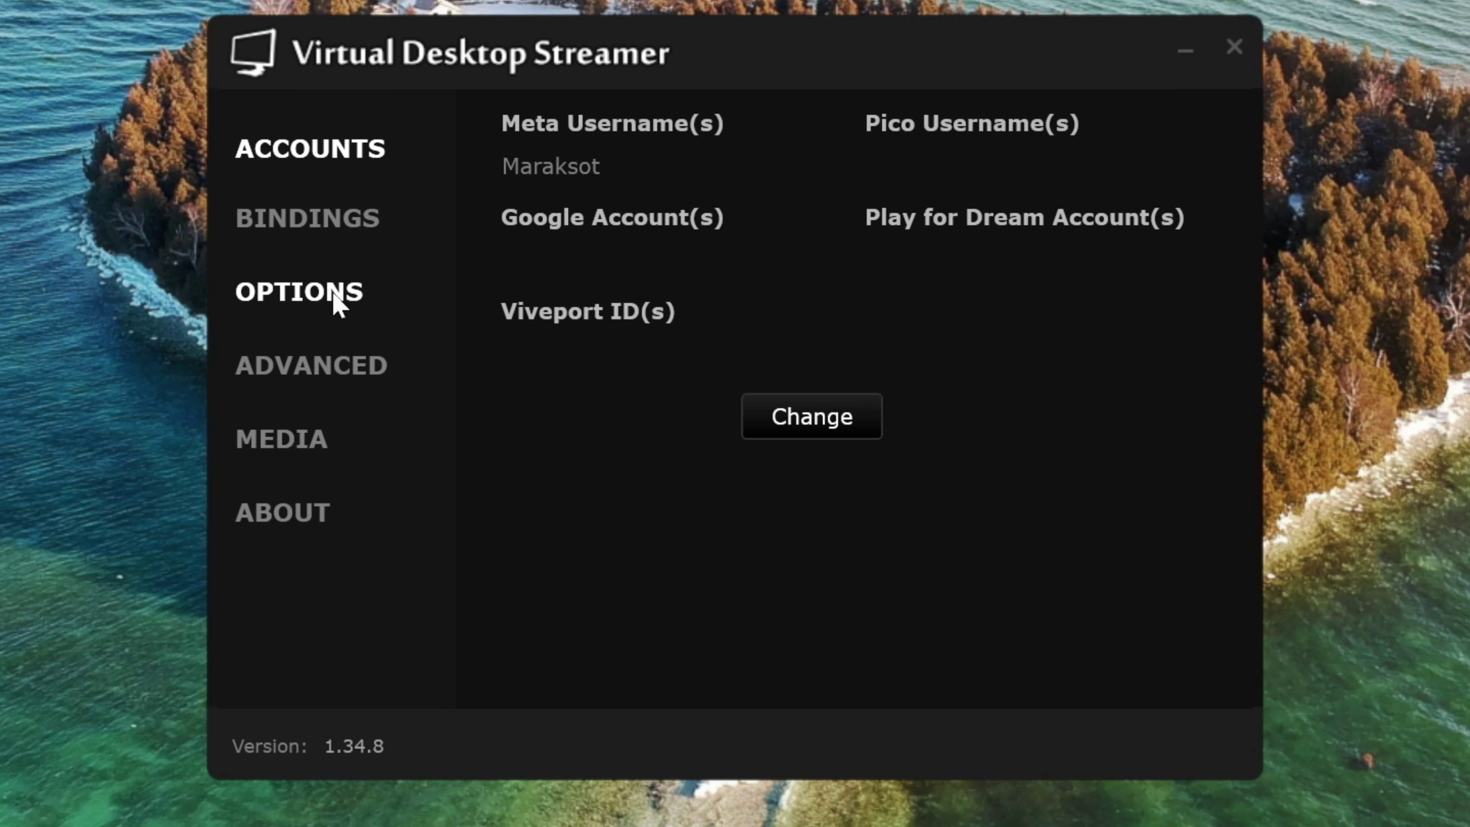
Open the Streamer's options and choose Automatic as the preferred codec.
click(312, 301)
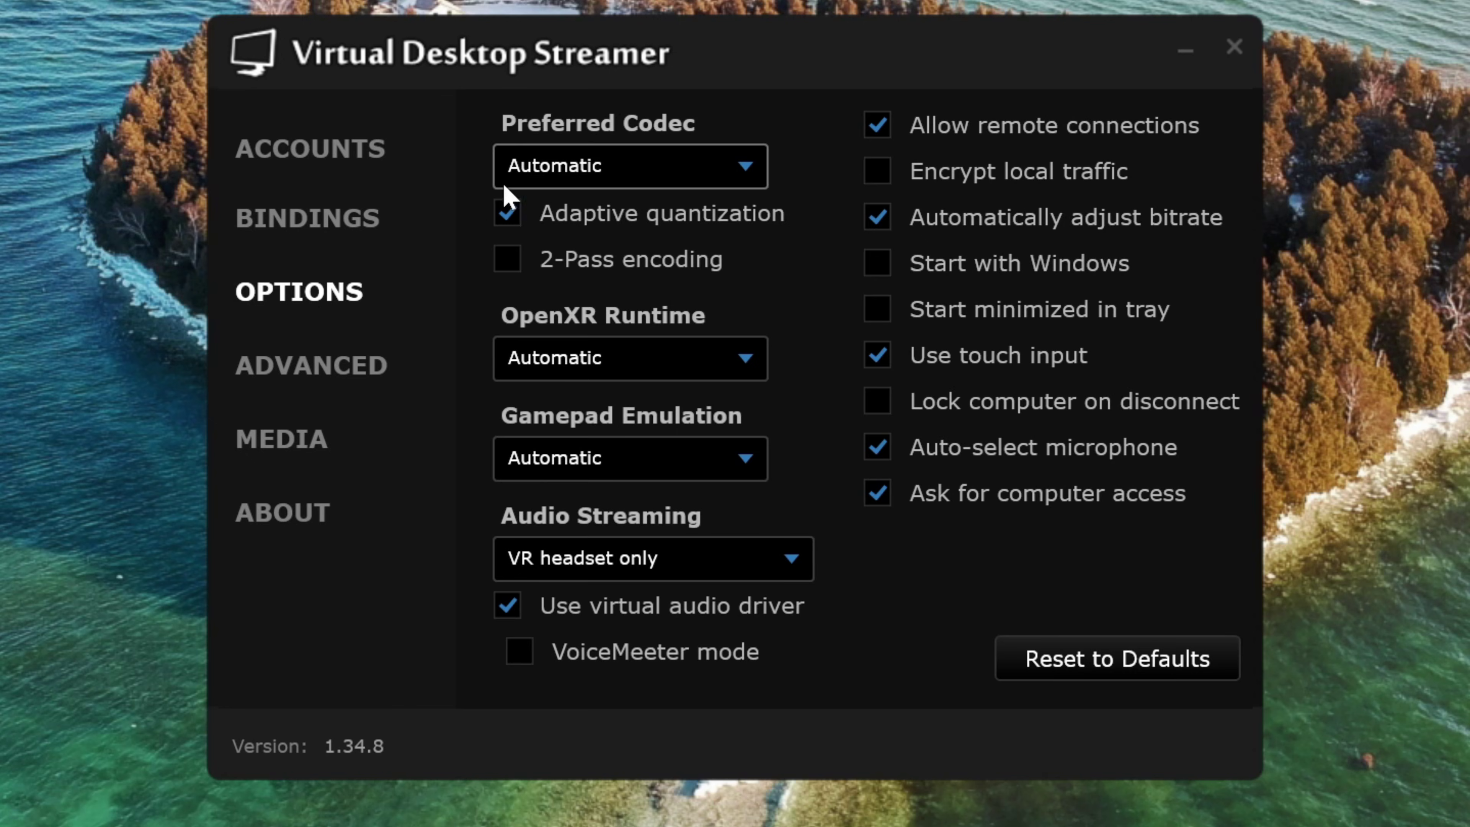
click(601, 180)
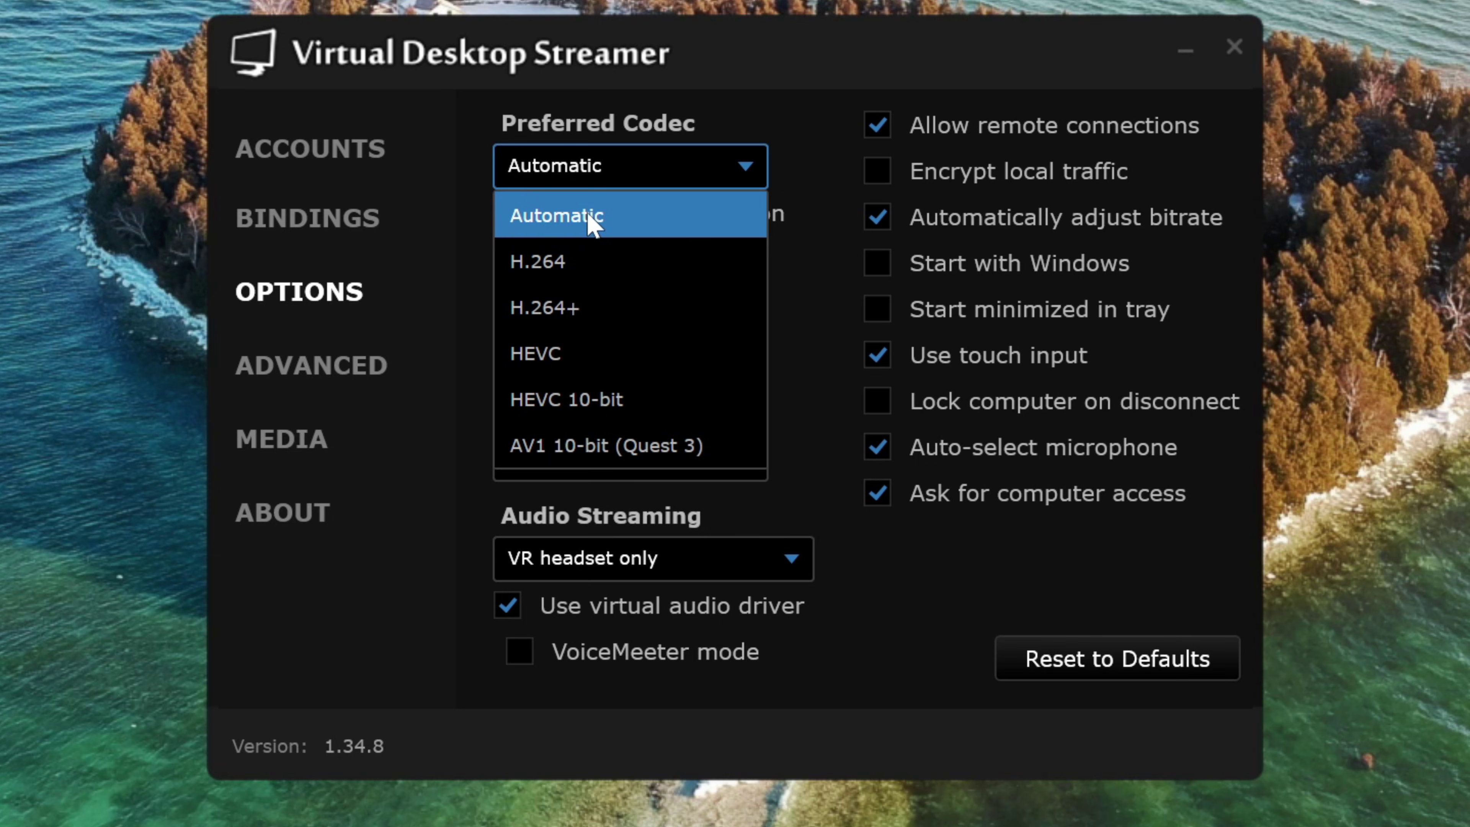
click(570, 223)
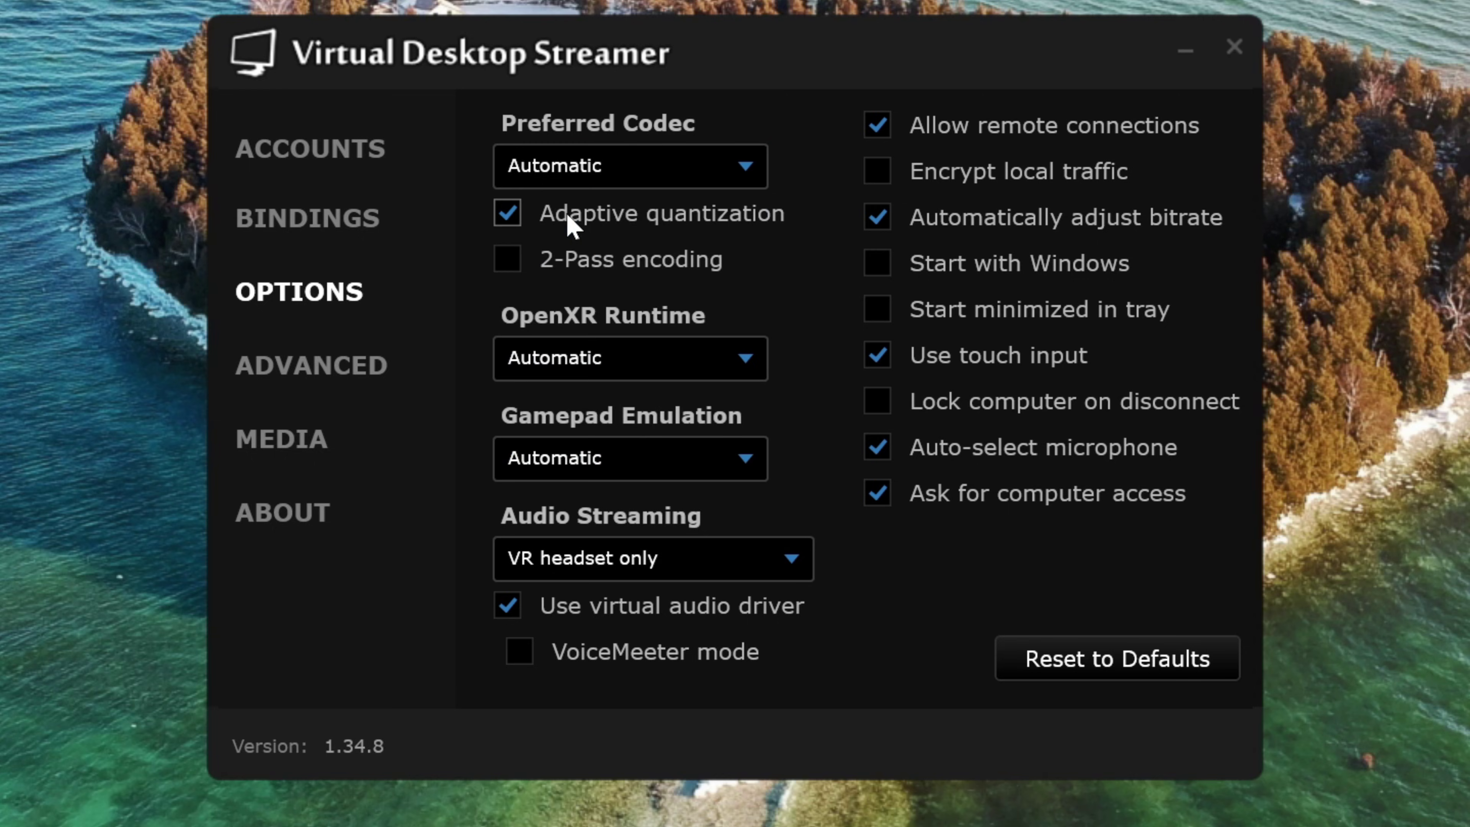
Switch the OpenXR Runtime to SteamVR and back to Automatic.
click(606, 363)
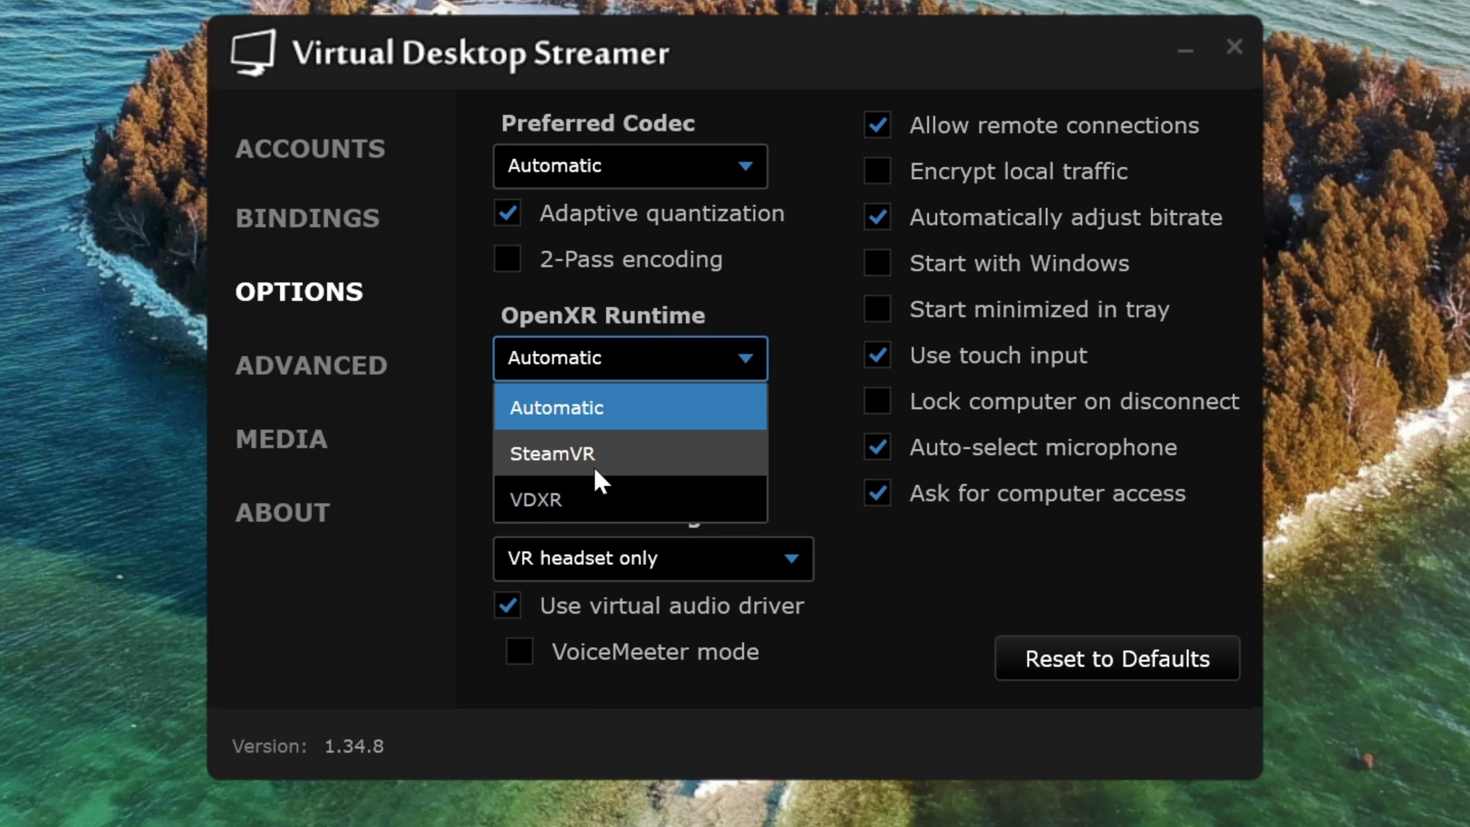
click(575, 462)
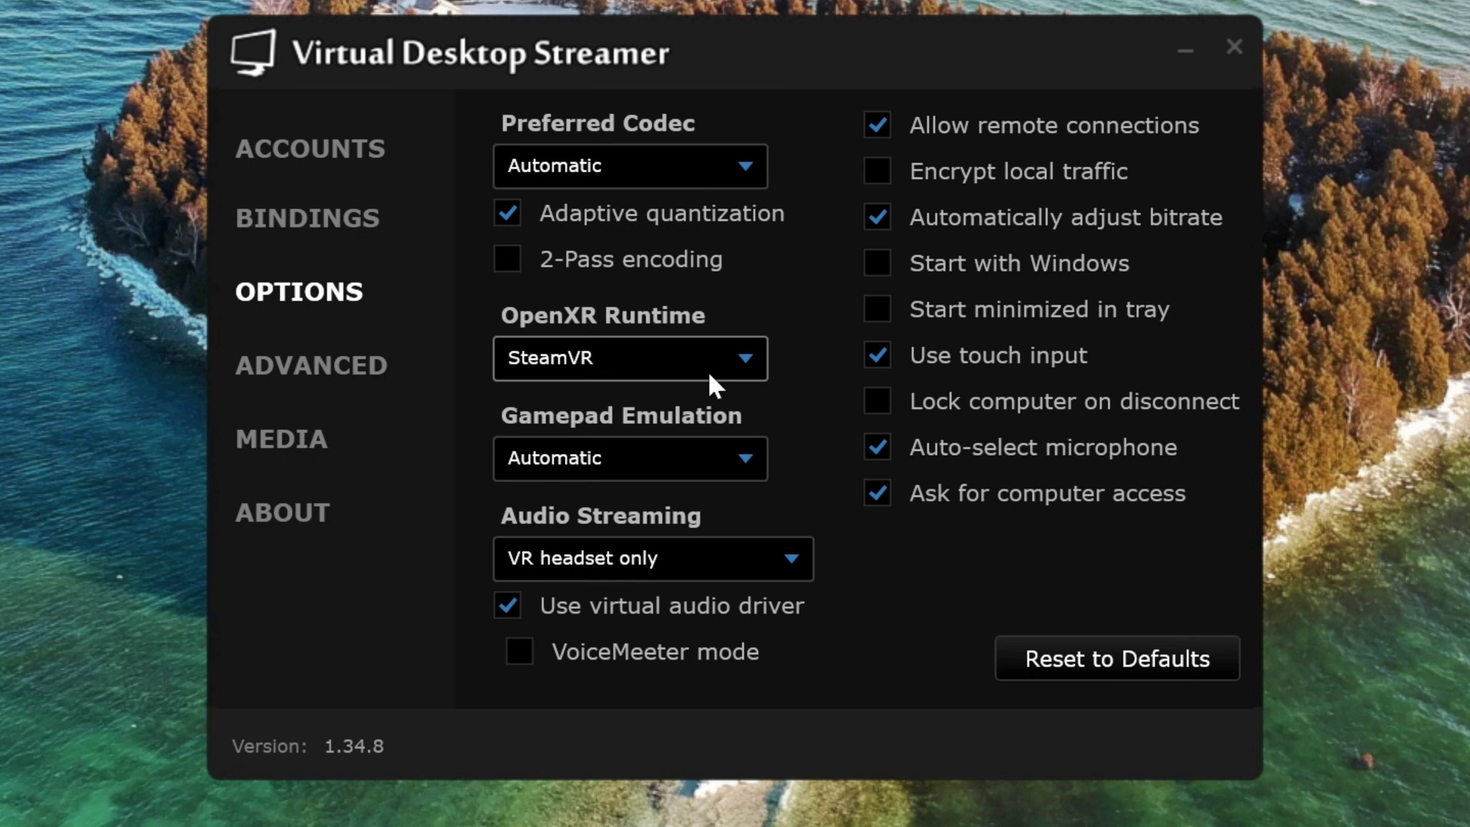
click(630, 371)
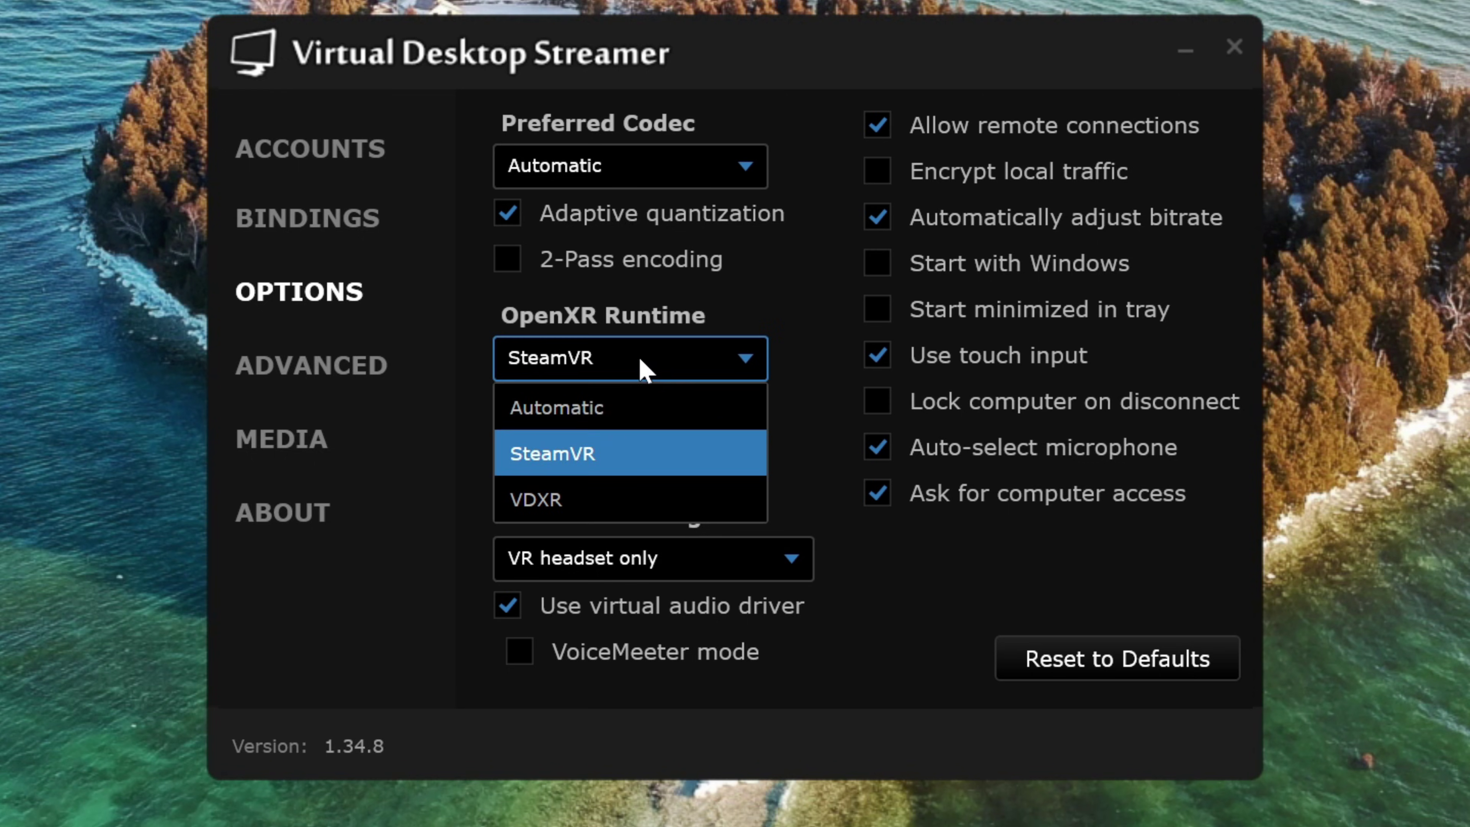
click(580, 420)
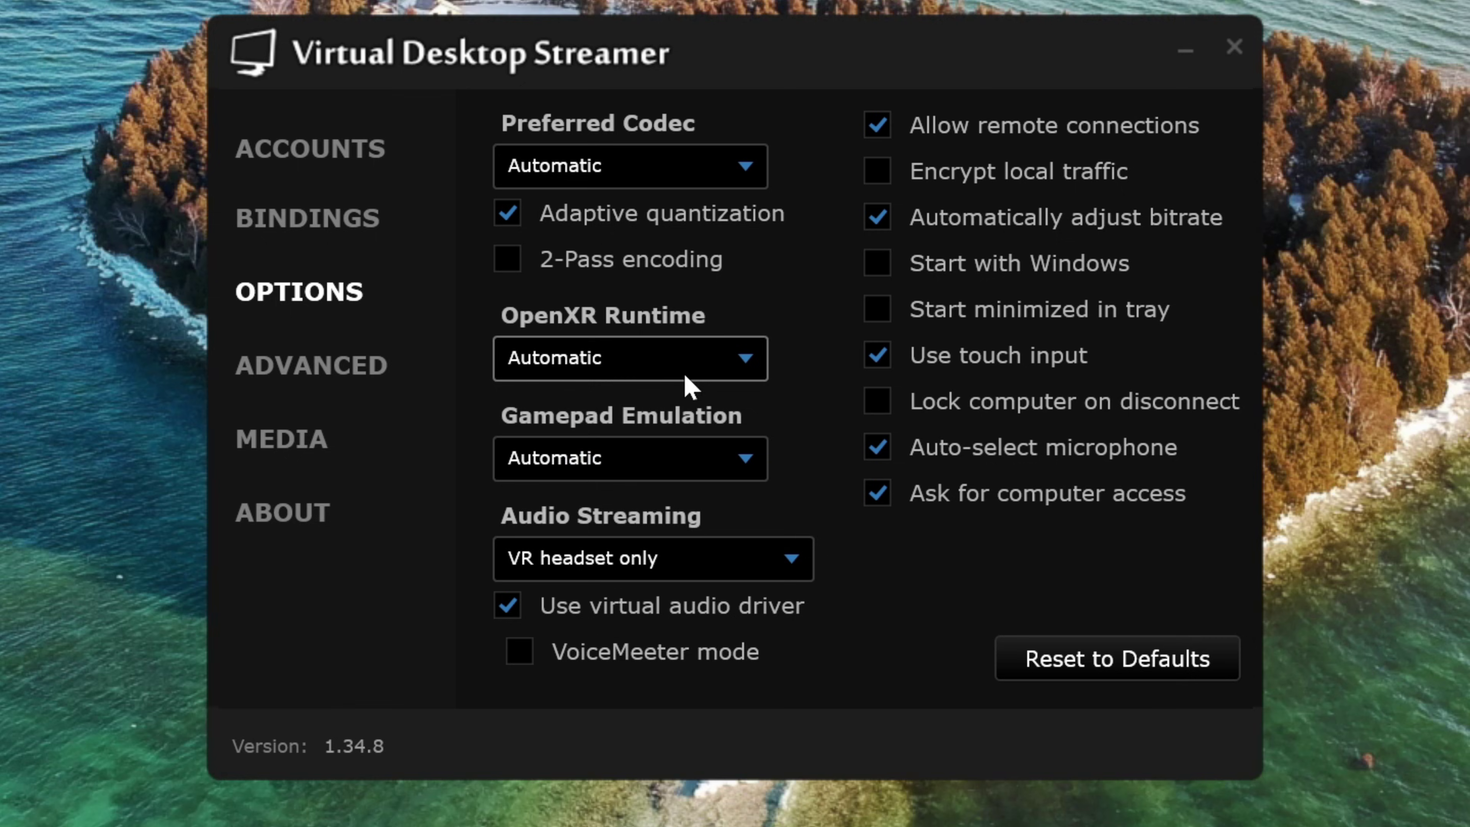
Set audio streaming to VR headset only and toggle the Start with Windows option.
click(636, 559)
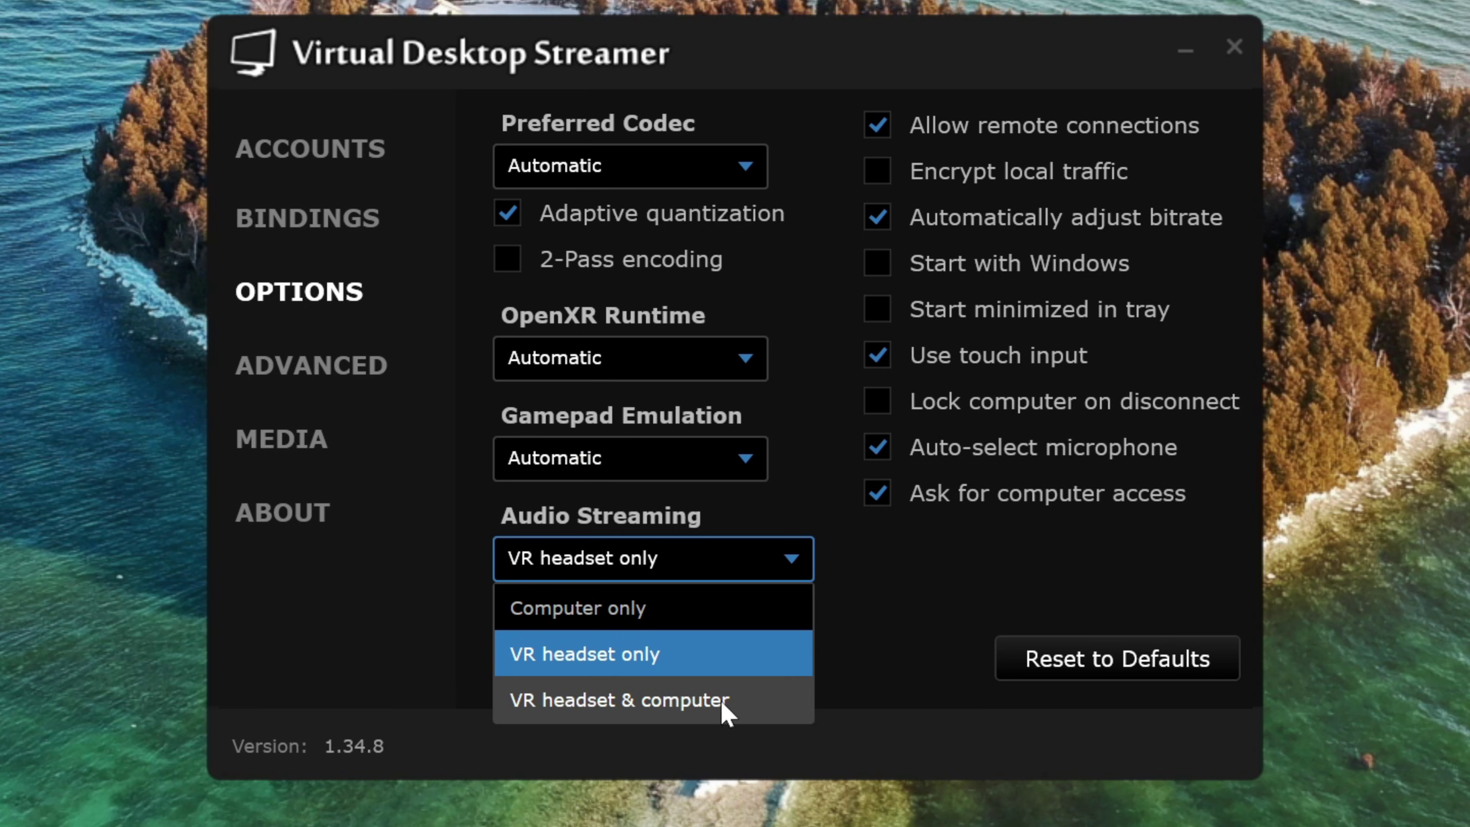
click(573, 654)
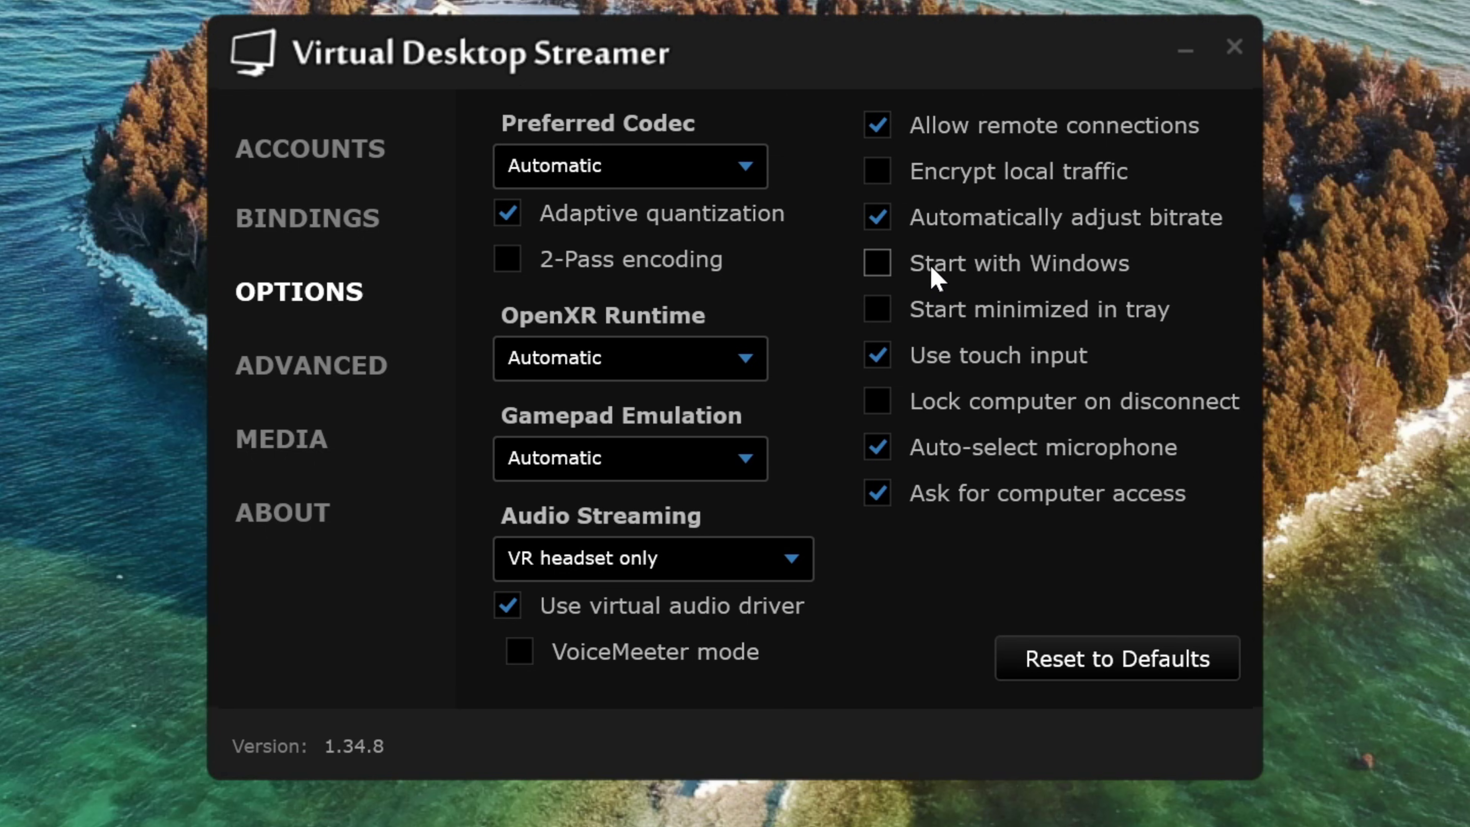
click(883, 264)
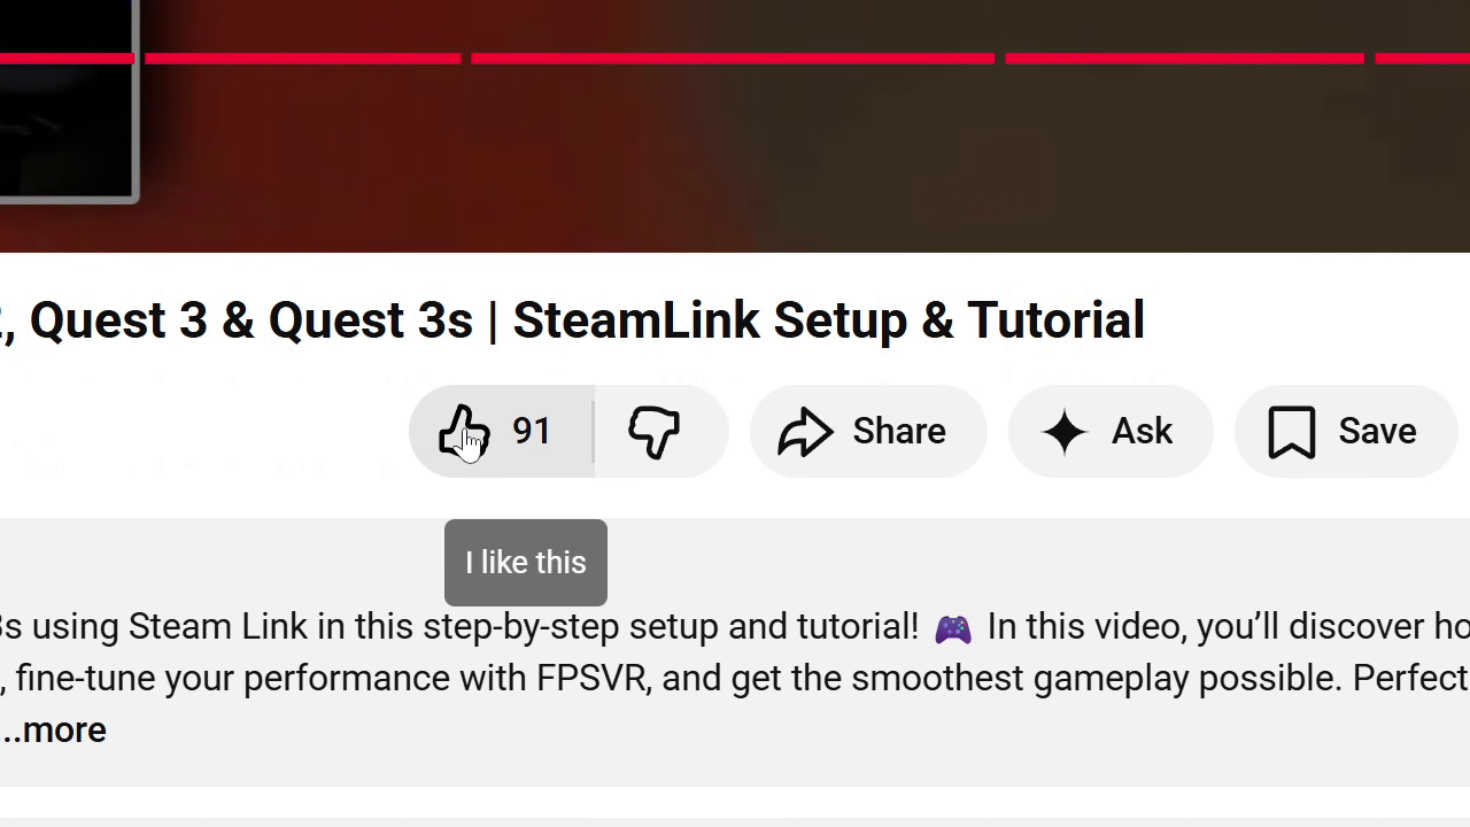
Switch to YouTube and like the SteamLink Setup & Tutorial video.
click(467, 439)
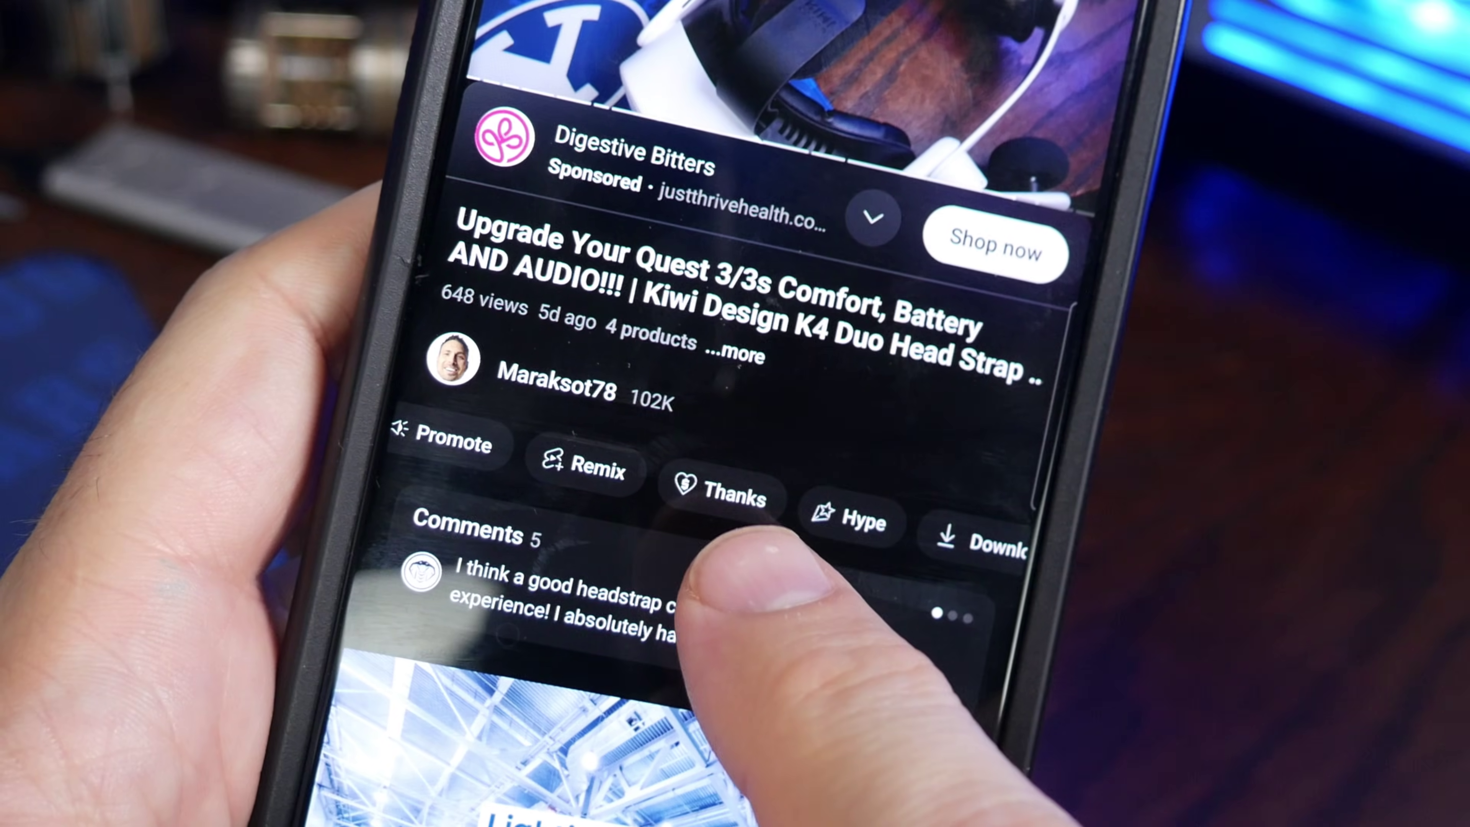
Open Super Thanks for the Kiwi Design K4 Duo head strap video and adjust a custom amount.
click(727, 494)
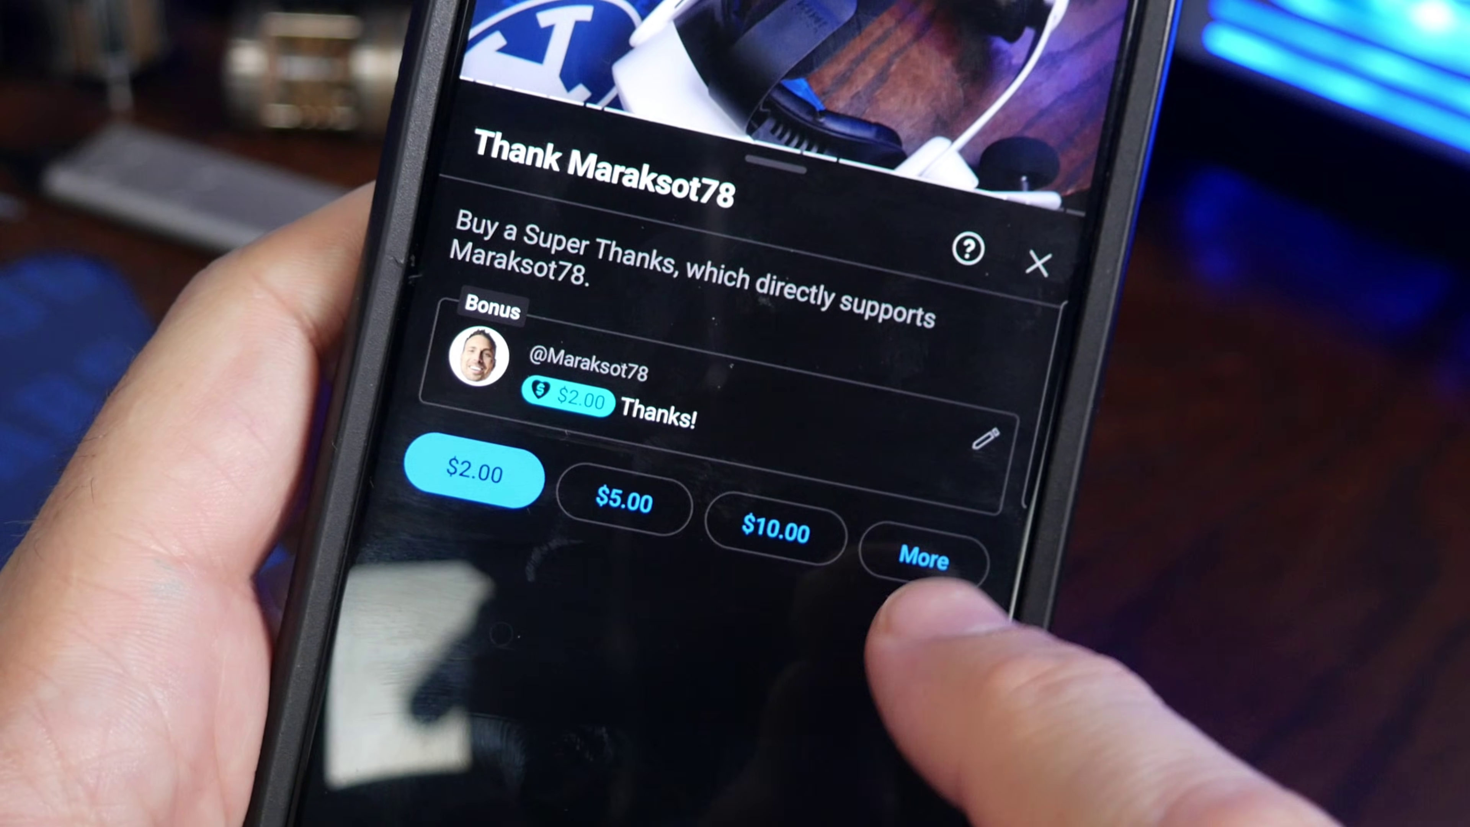
click(923, 547)
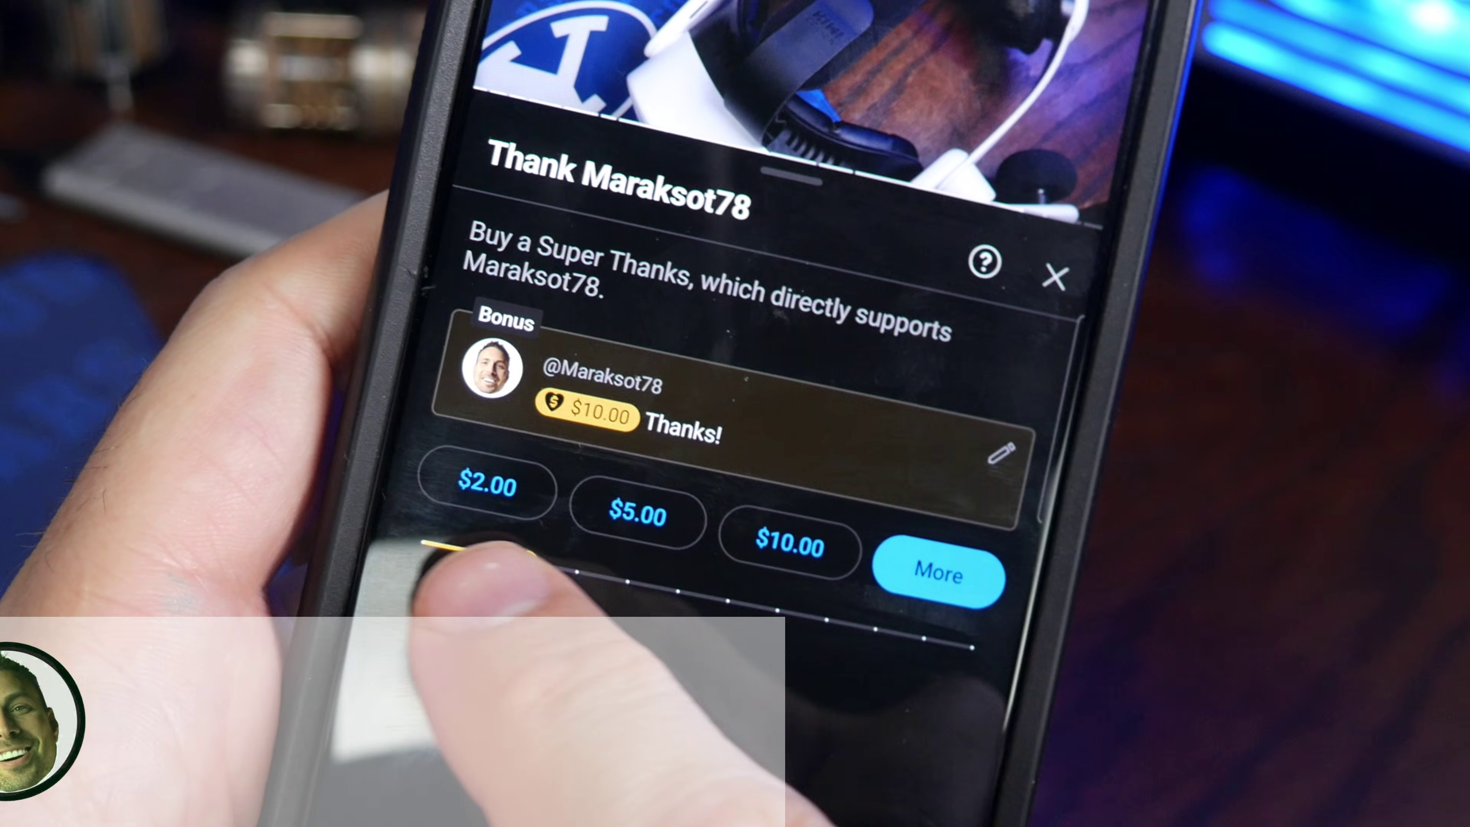
drag(561, 552, 524, 563)
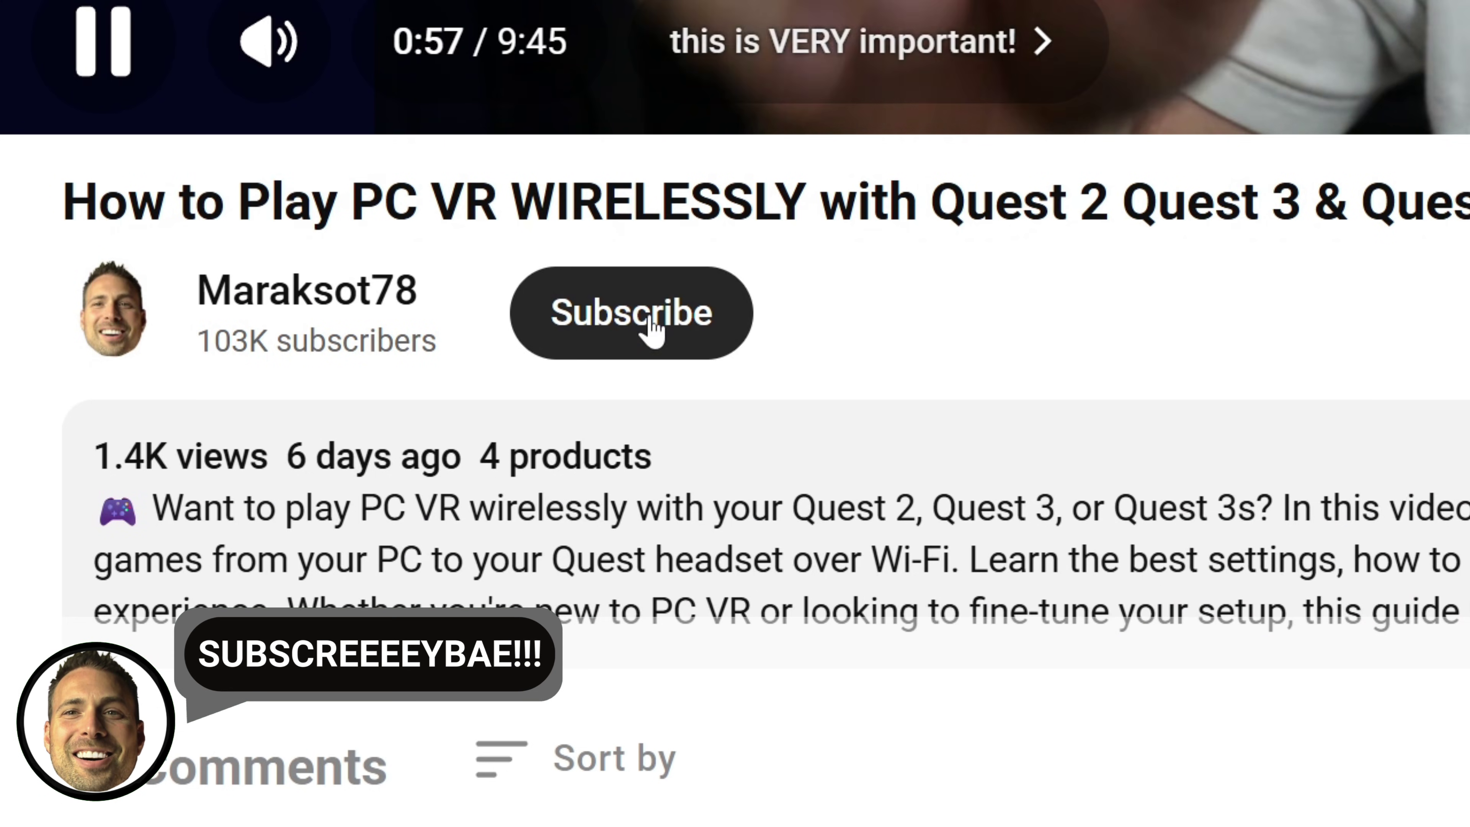
Subscribe to the channel of the wireless PC VR video and browse its latest videos.
click(654, 319)
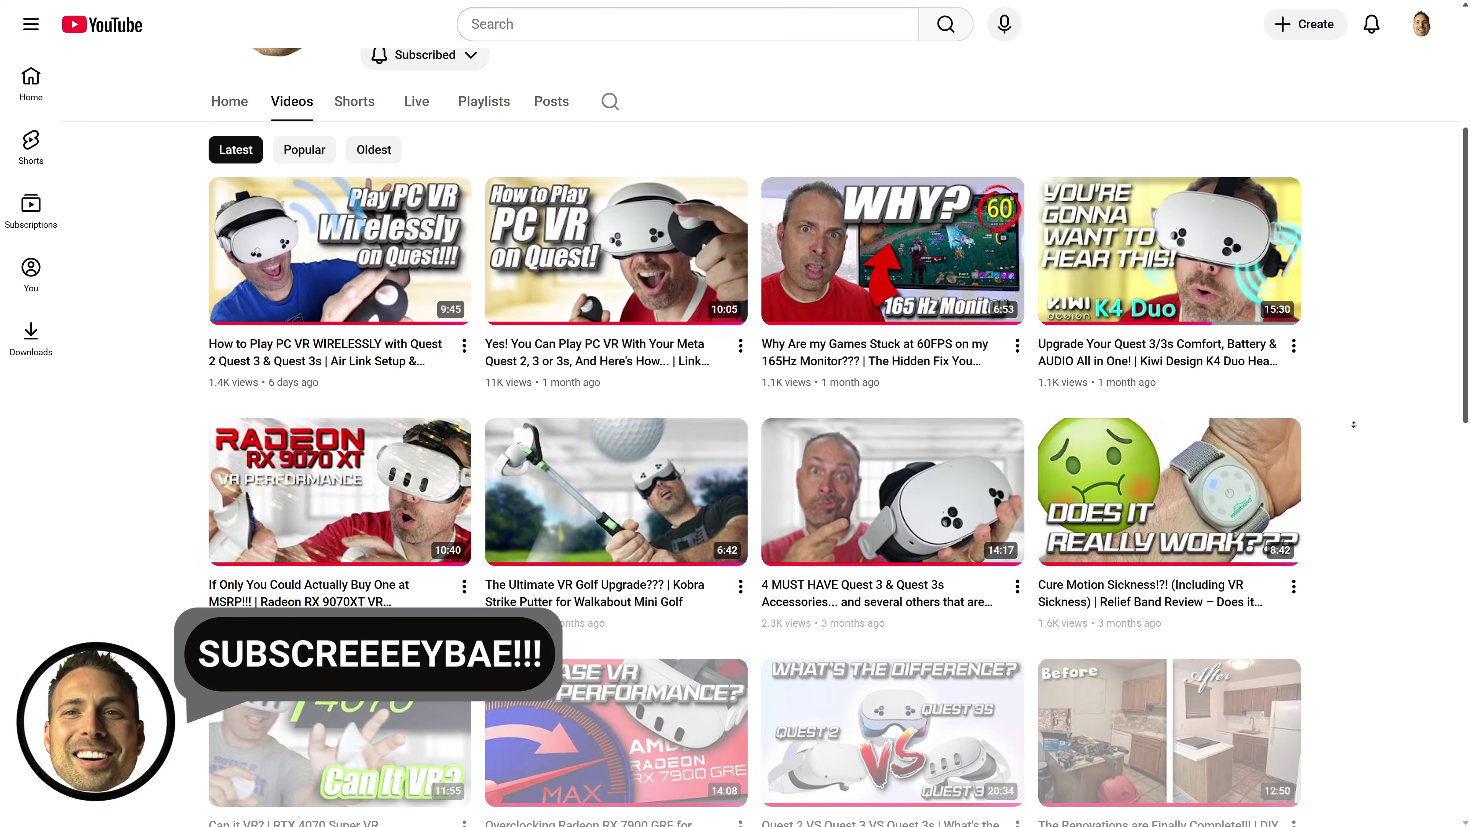
middle_click(1352, 423)
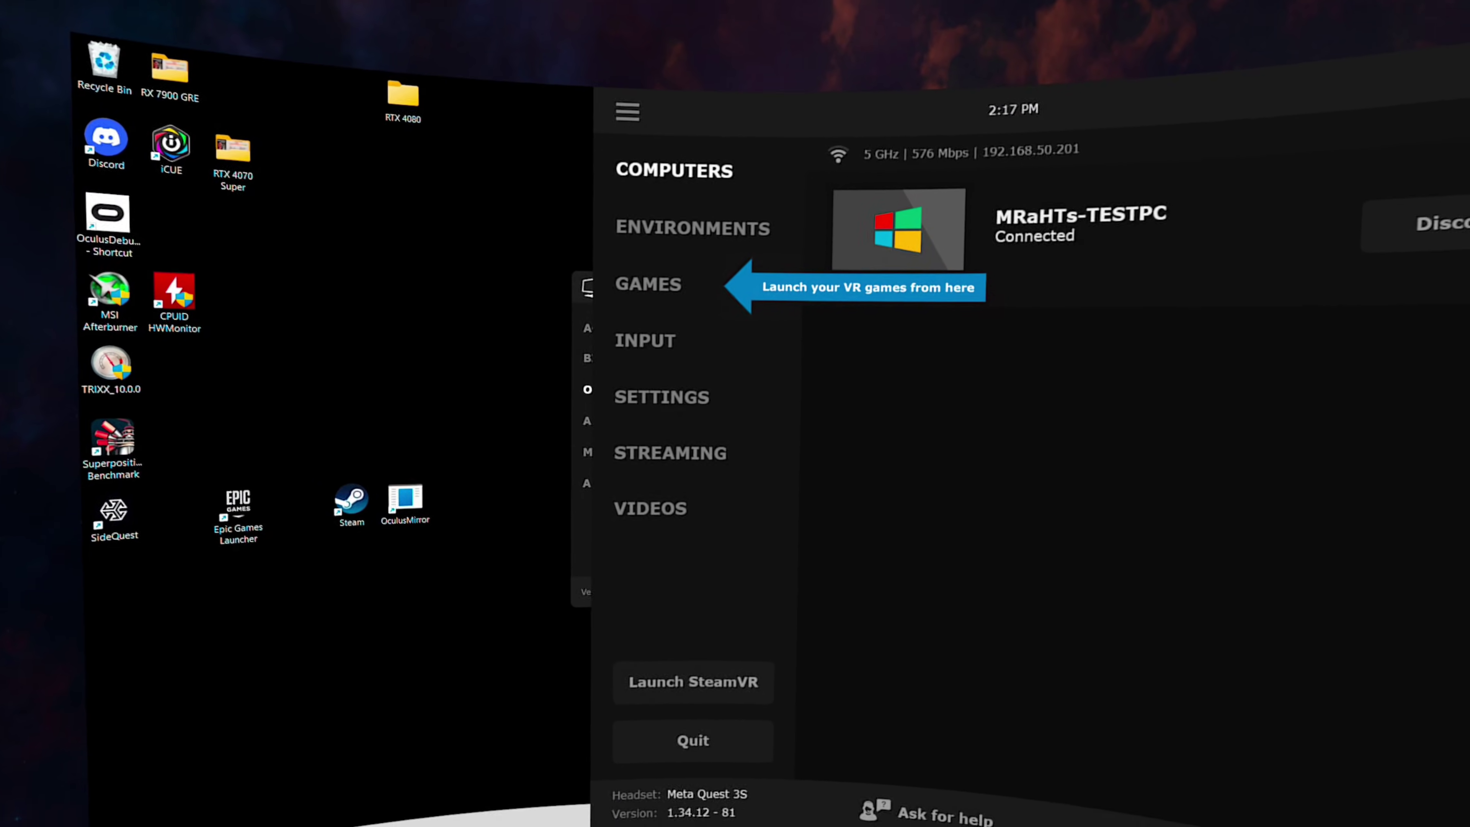
Switch the Virtual Desktop environment to Modern Apartment Evening and back to Space Sky.
click(743, 258)
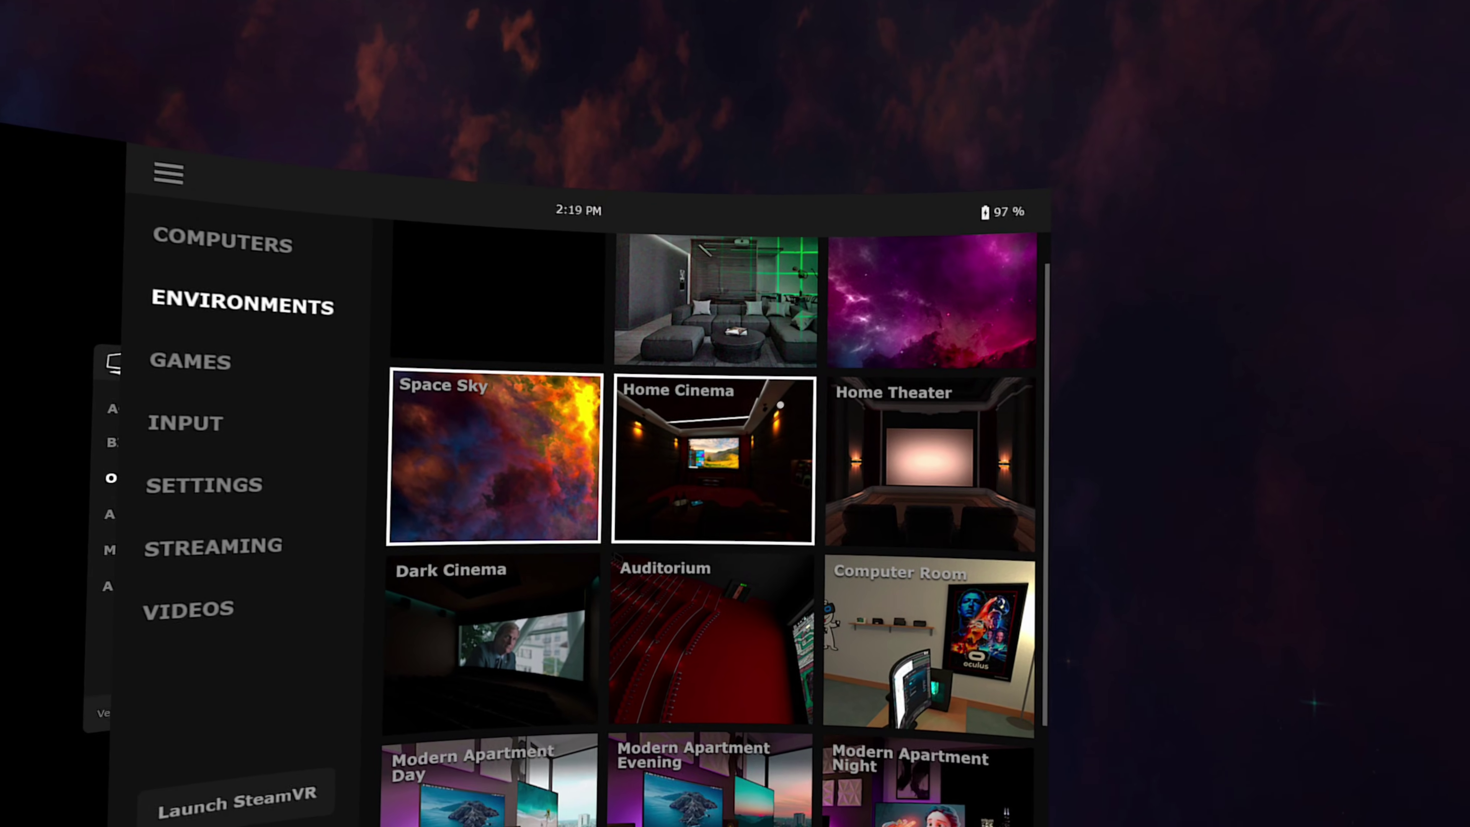
scroll(780, 404, down, 5)
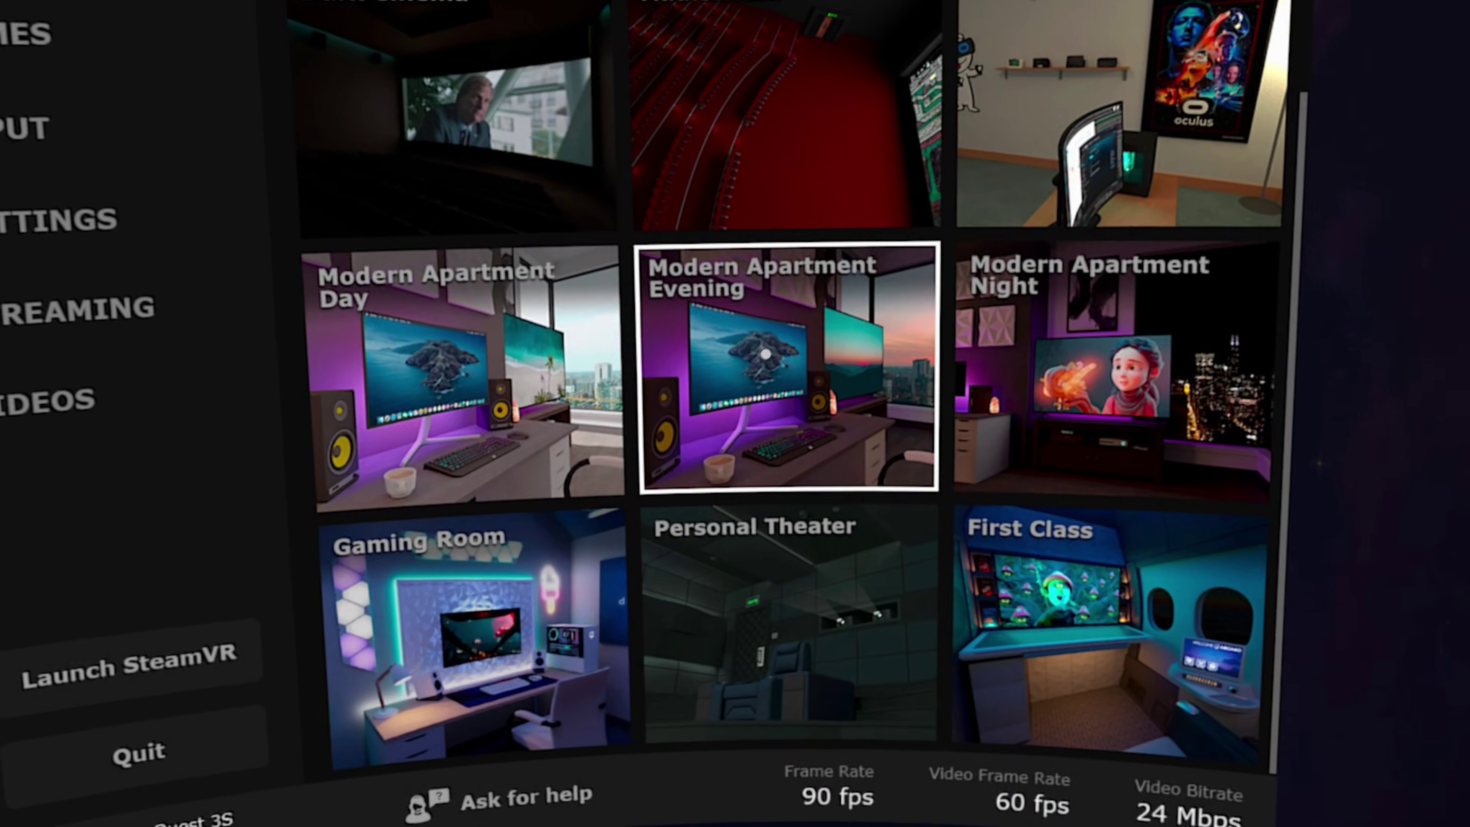
click(782, 342)
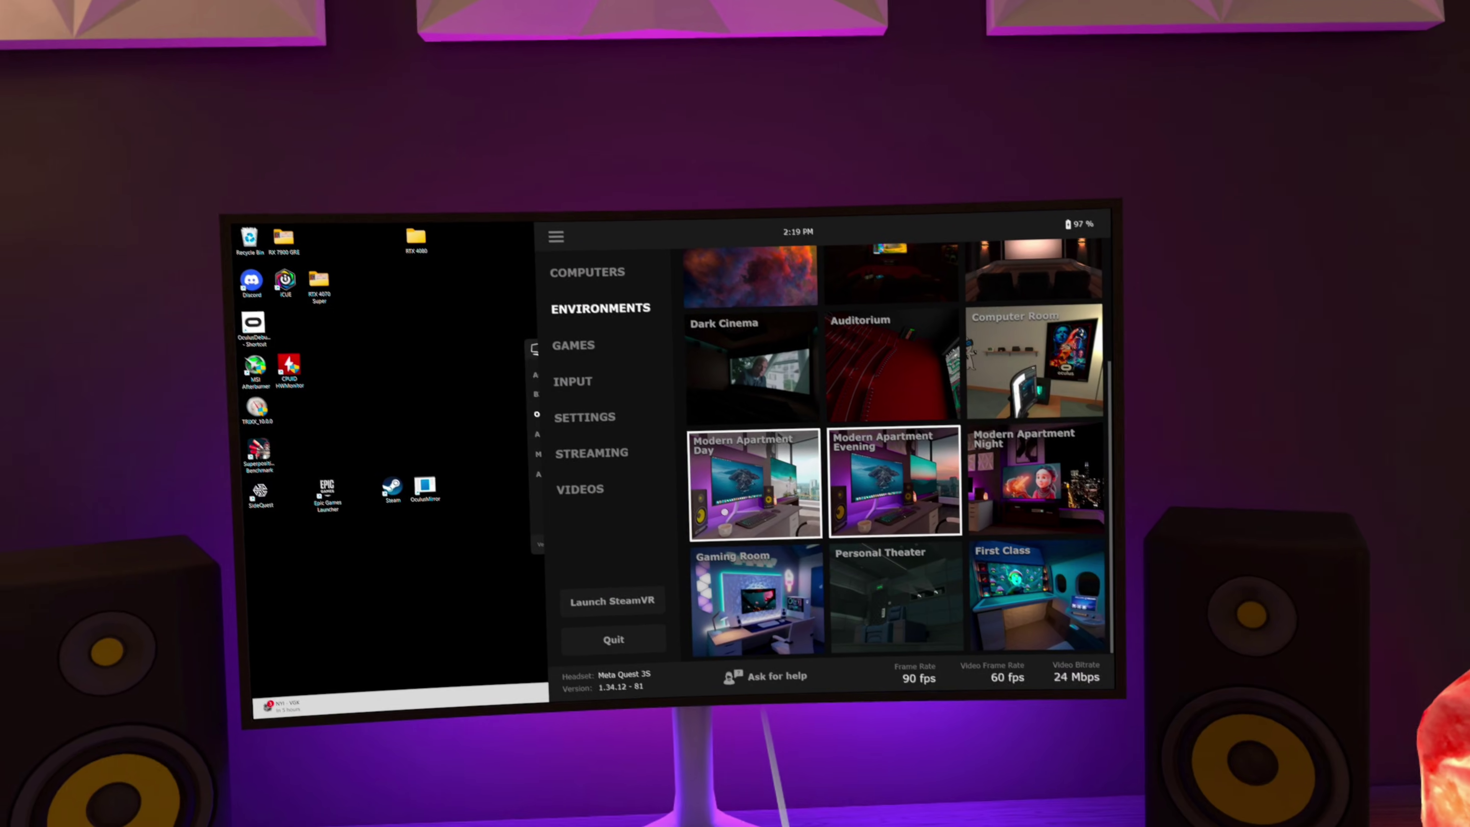
scroll(831, 386, up, 5)
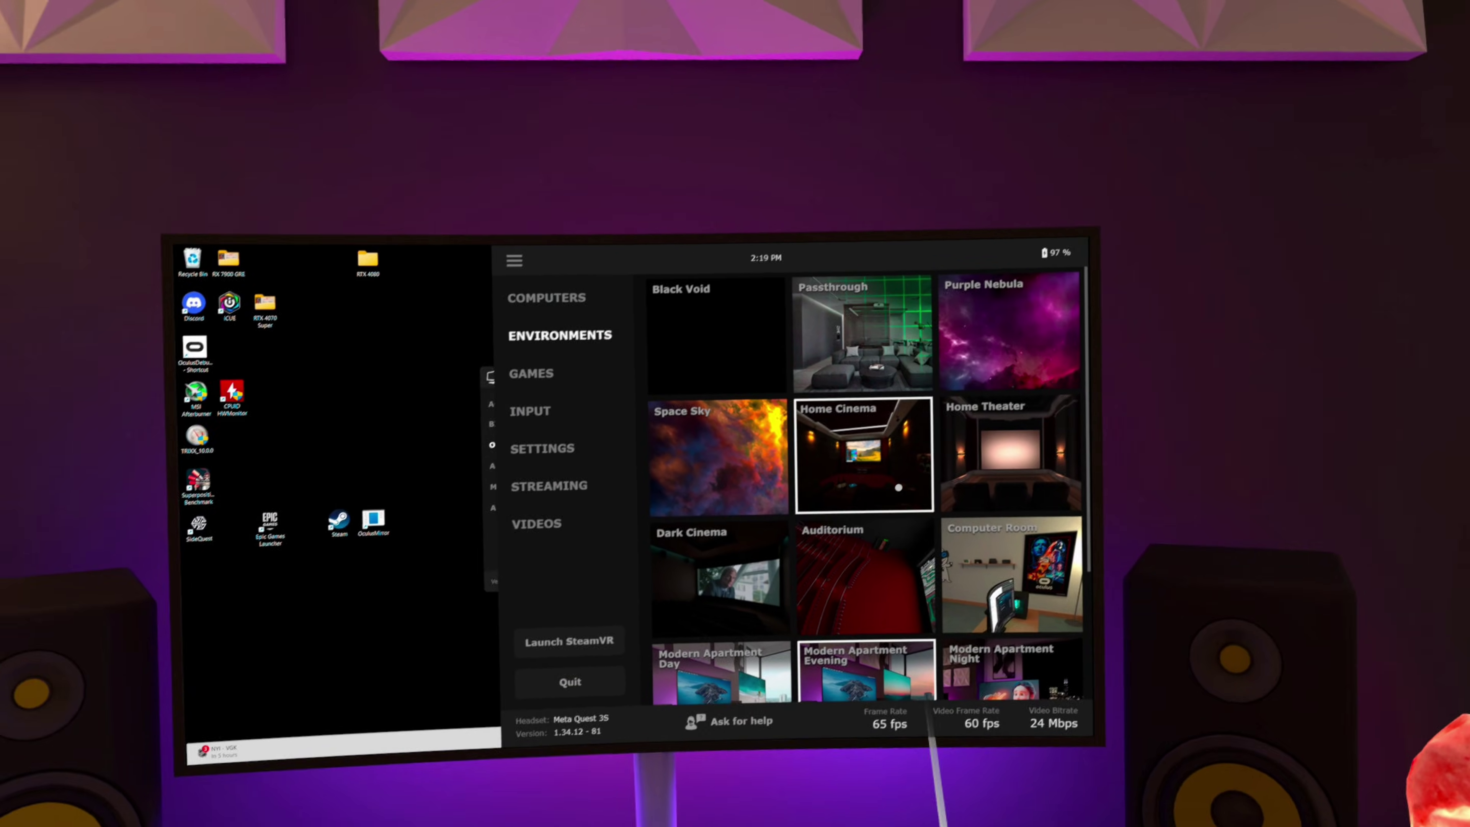
click(718, 458)
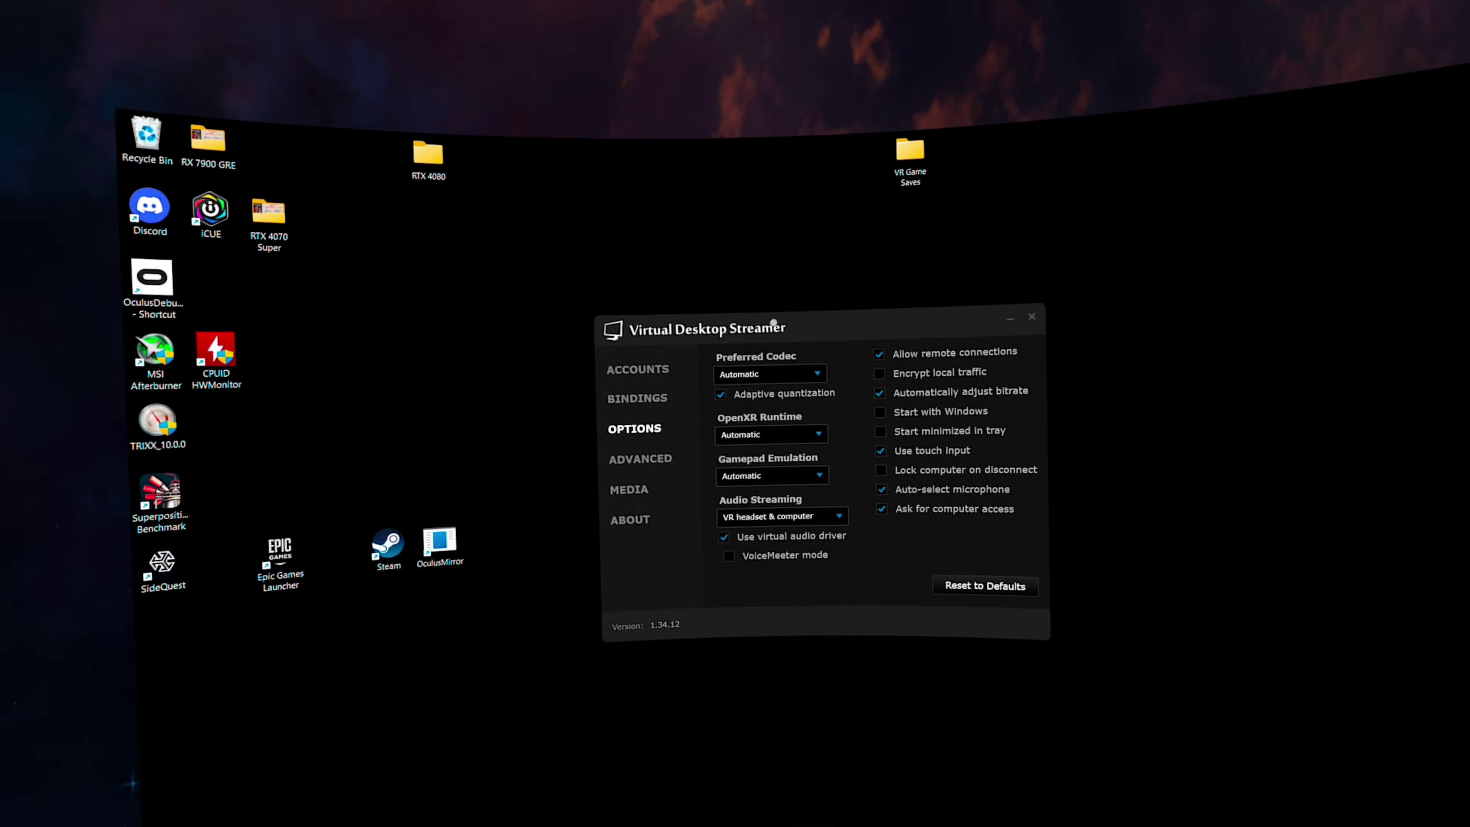
Clear the Virtual Desktop Streamer window from the desktop and move the Logitech G HUB icon aside.
click(910, 354)
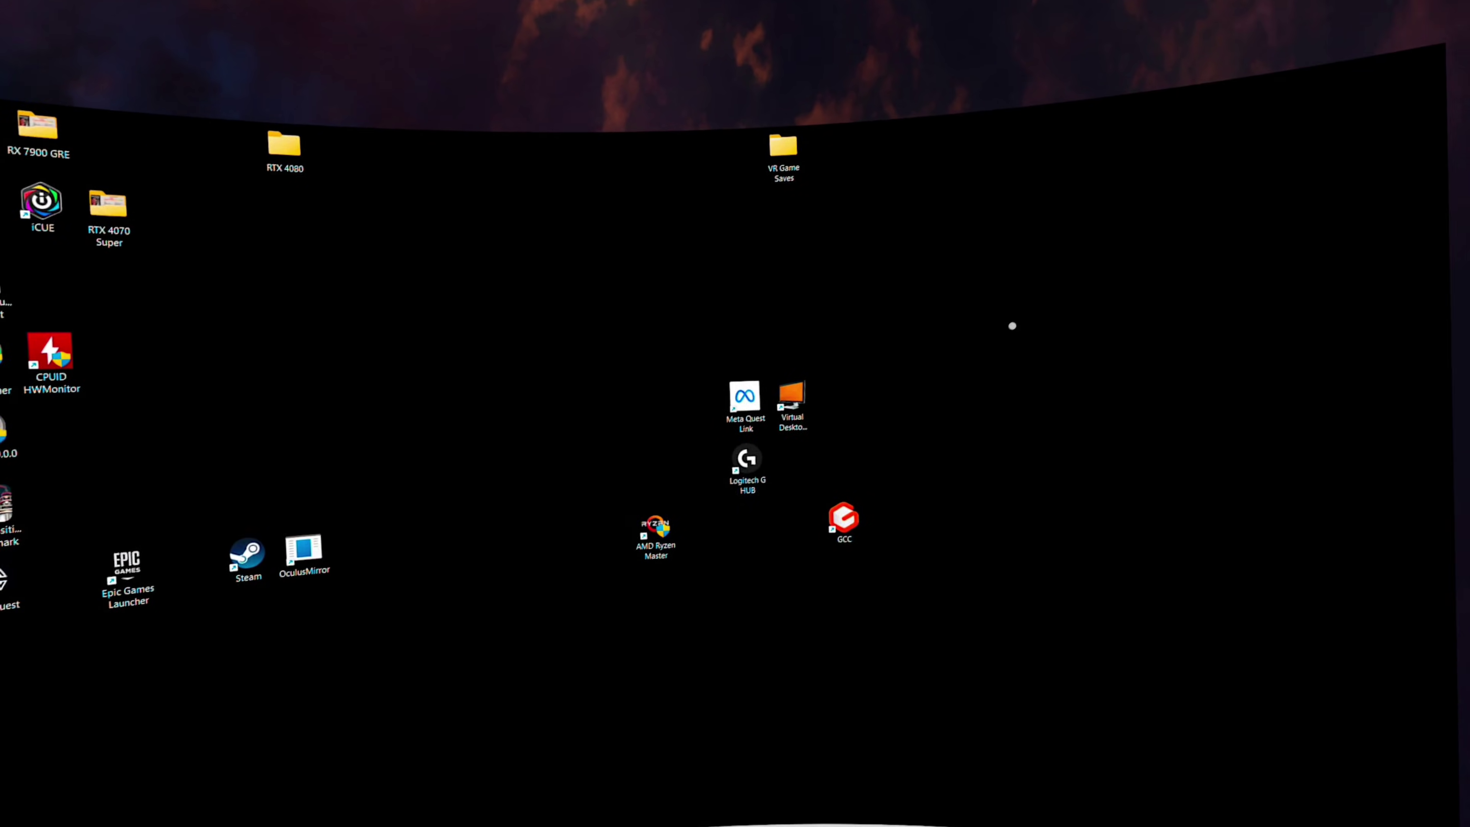
drag(730, 451, 1270, 660)
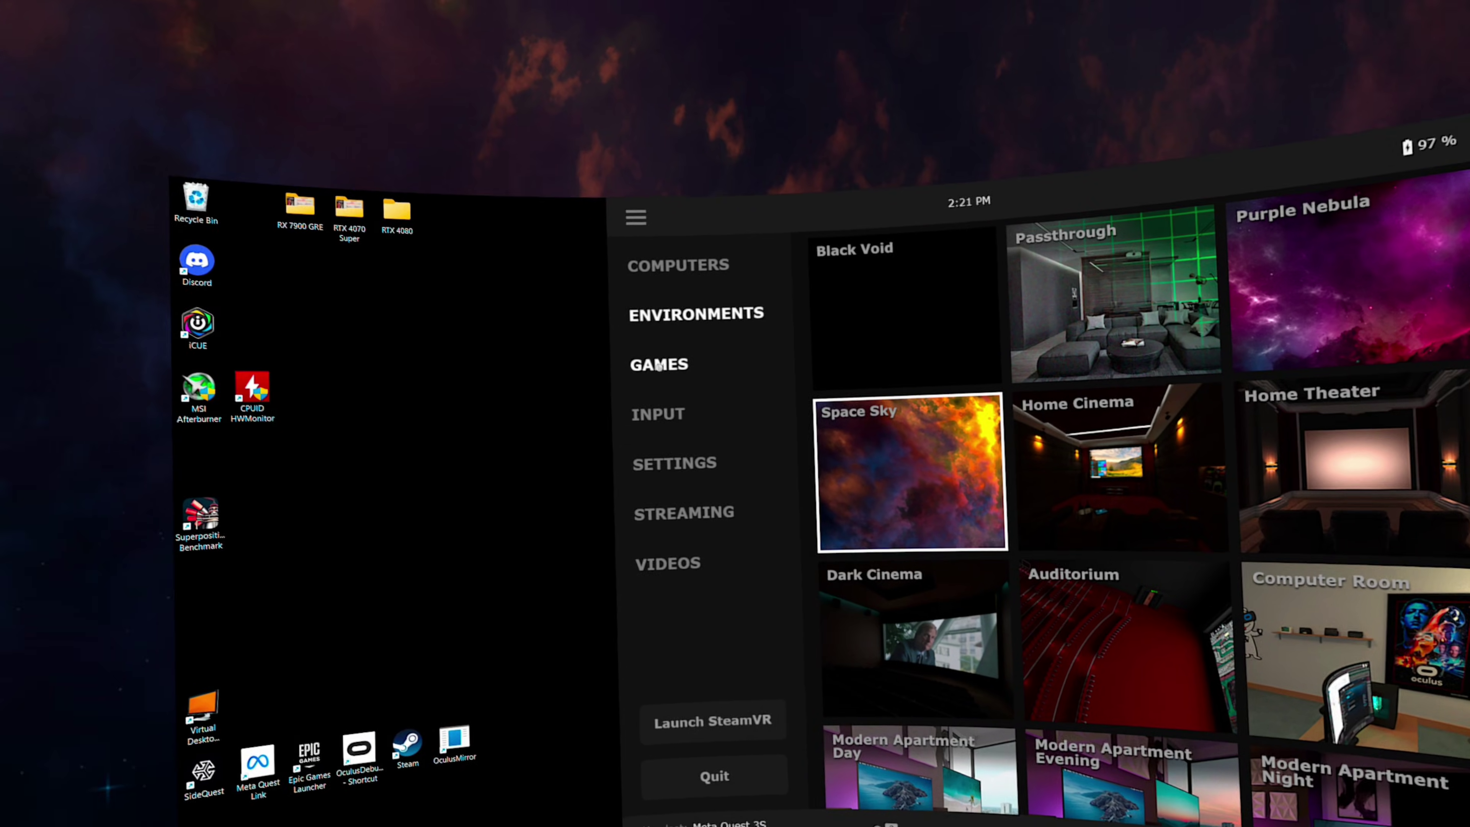
Open the list of PC VR games in Virtual Desktop.
click(659, 367)
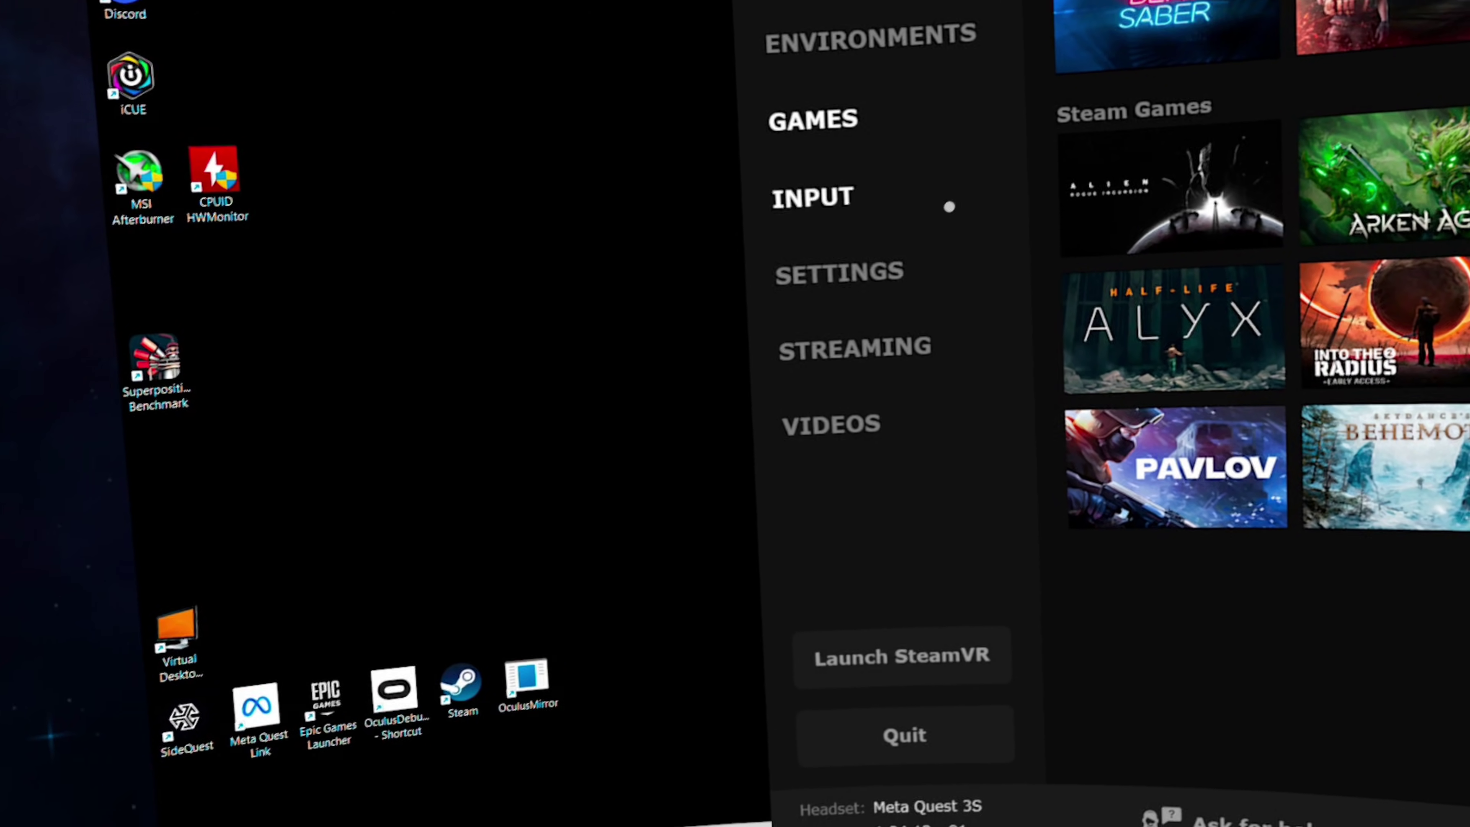
In the headset app's settings, set the environment quality to High and the desktop bitrate to 120 Mbps.
click(816, 243)
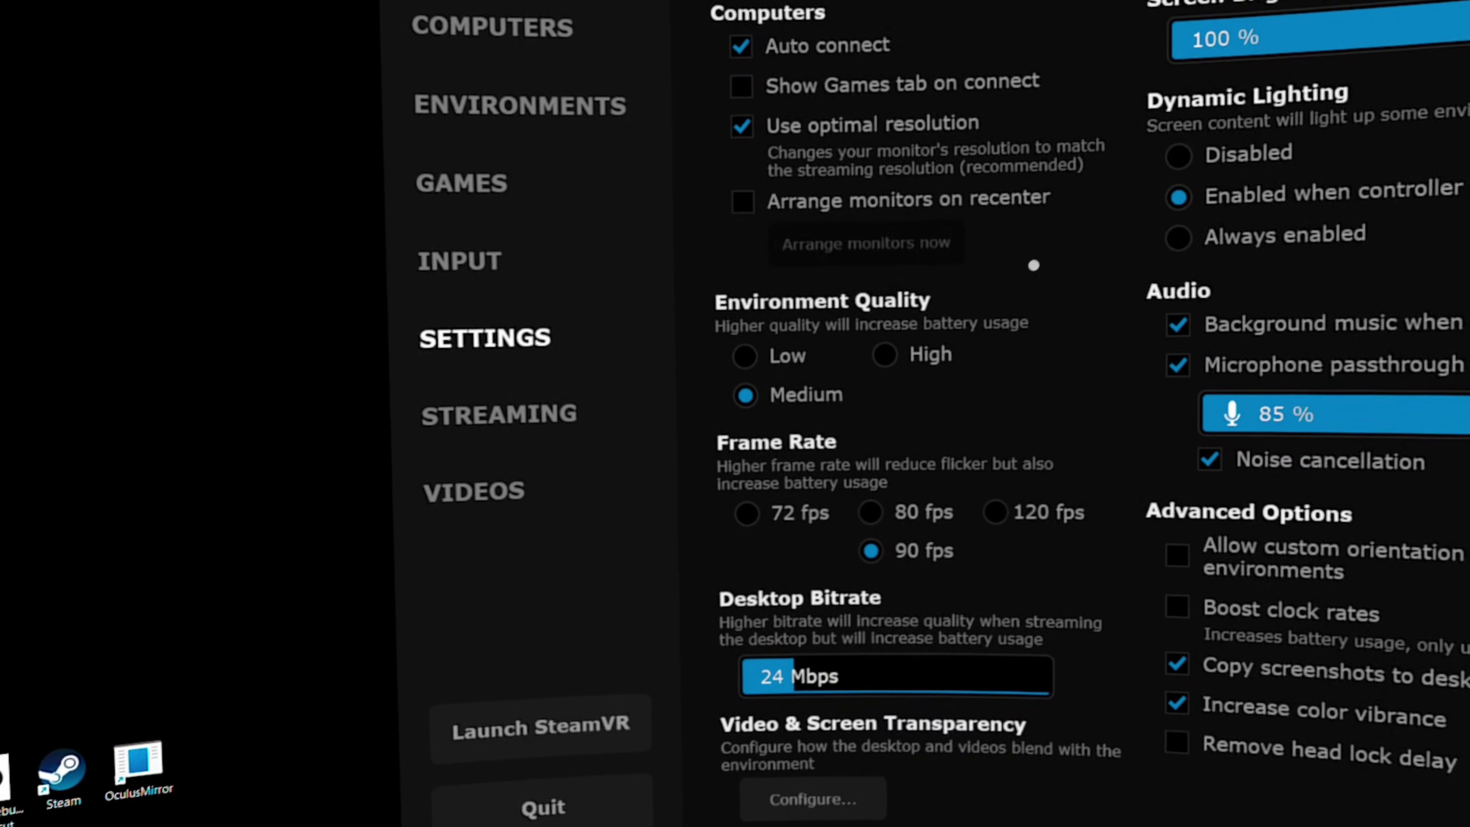
drag(816, 605, 1067, 476)
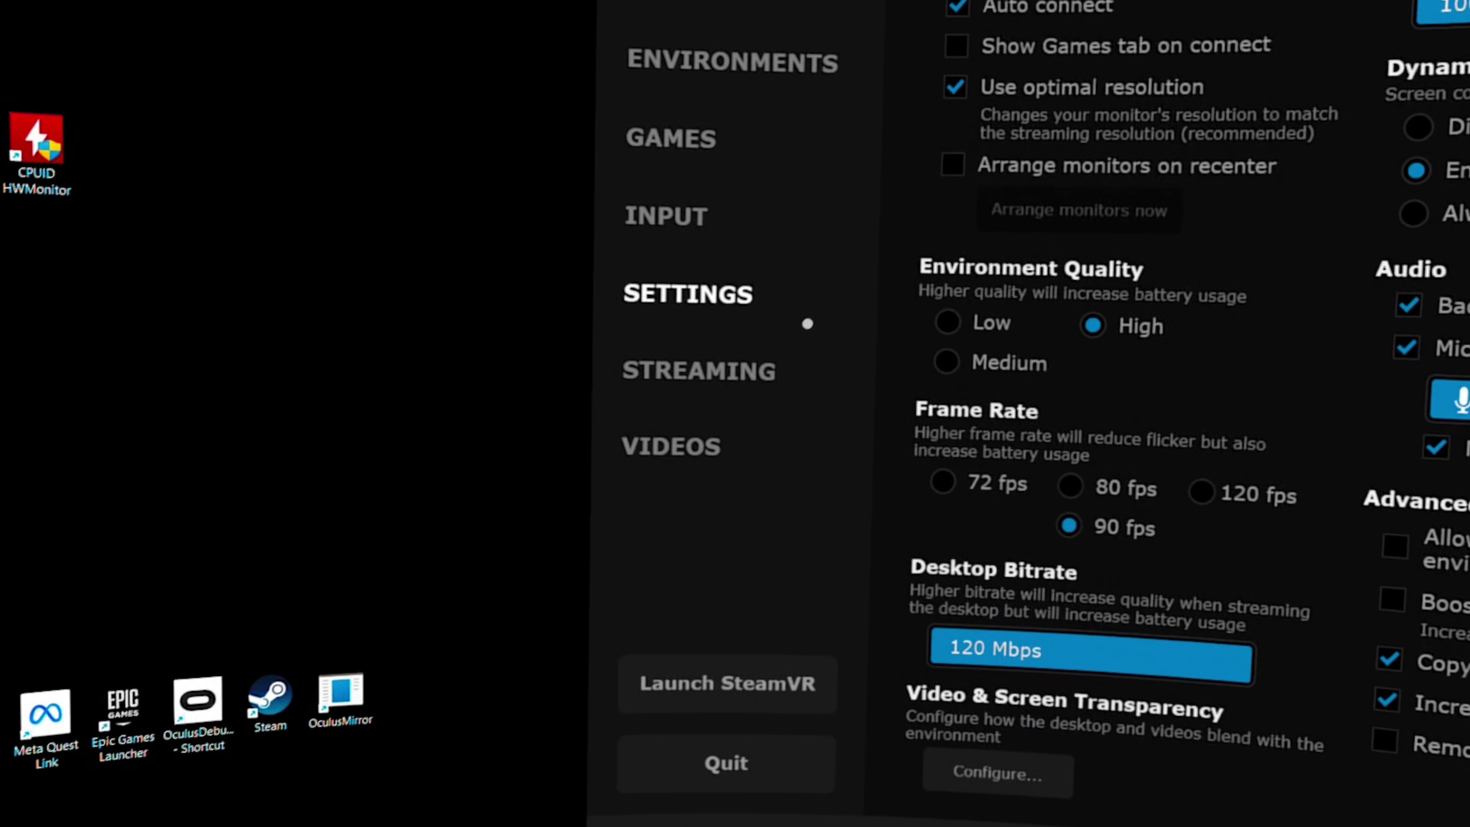
In the streaming settings, choose Ultra as the VR graphics quality and 120 fps as the VR frame rate.
click(730, 371)
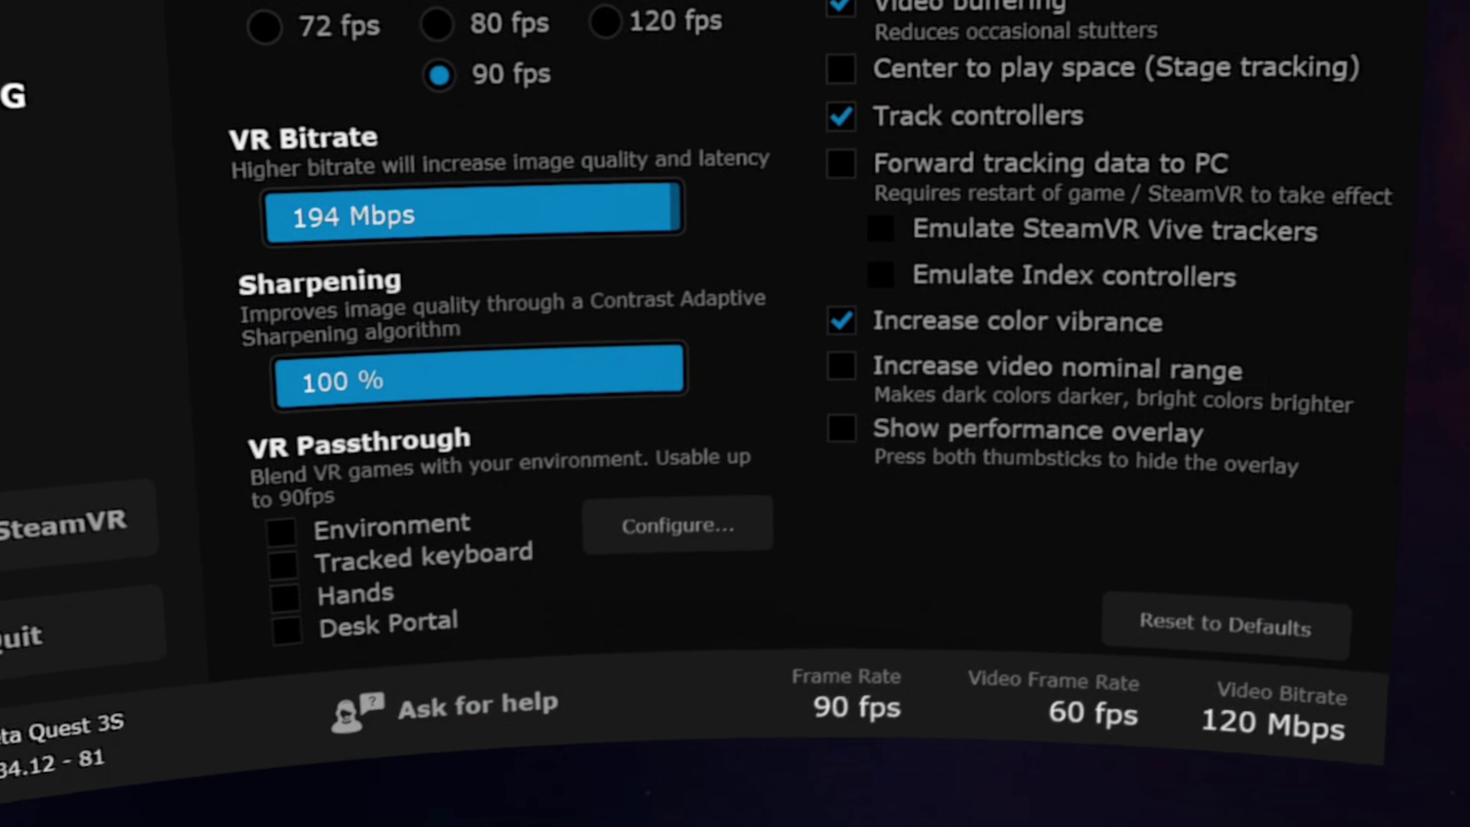
click(782, 383)
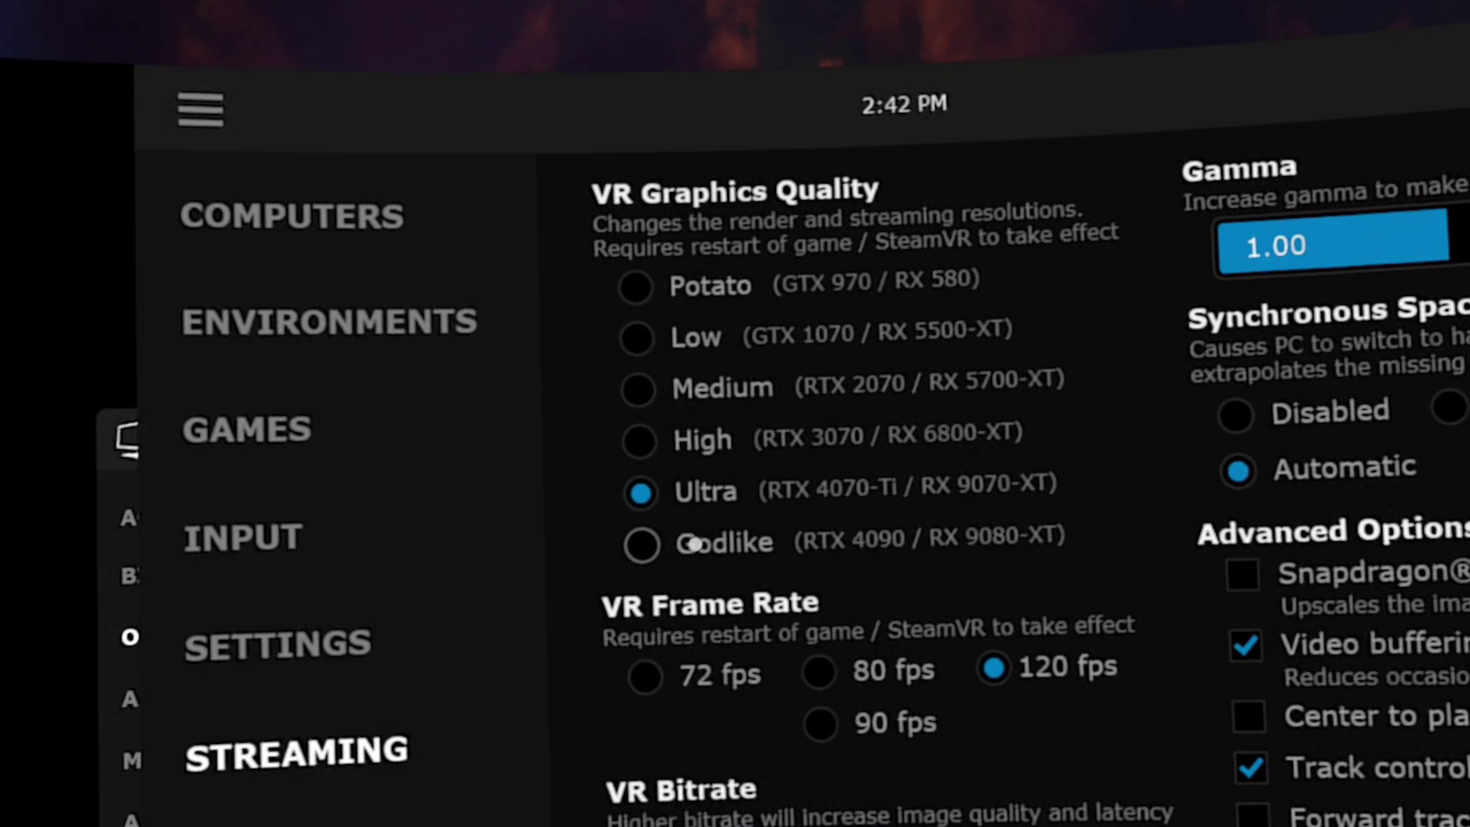
click(752, 515)
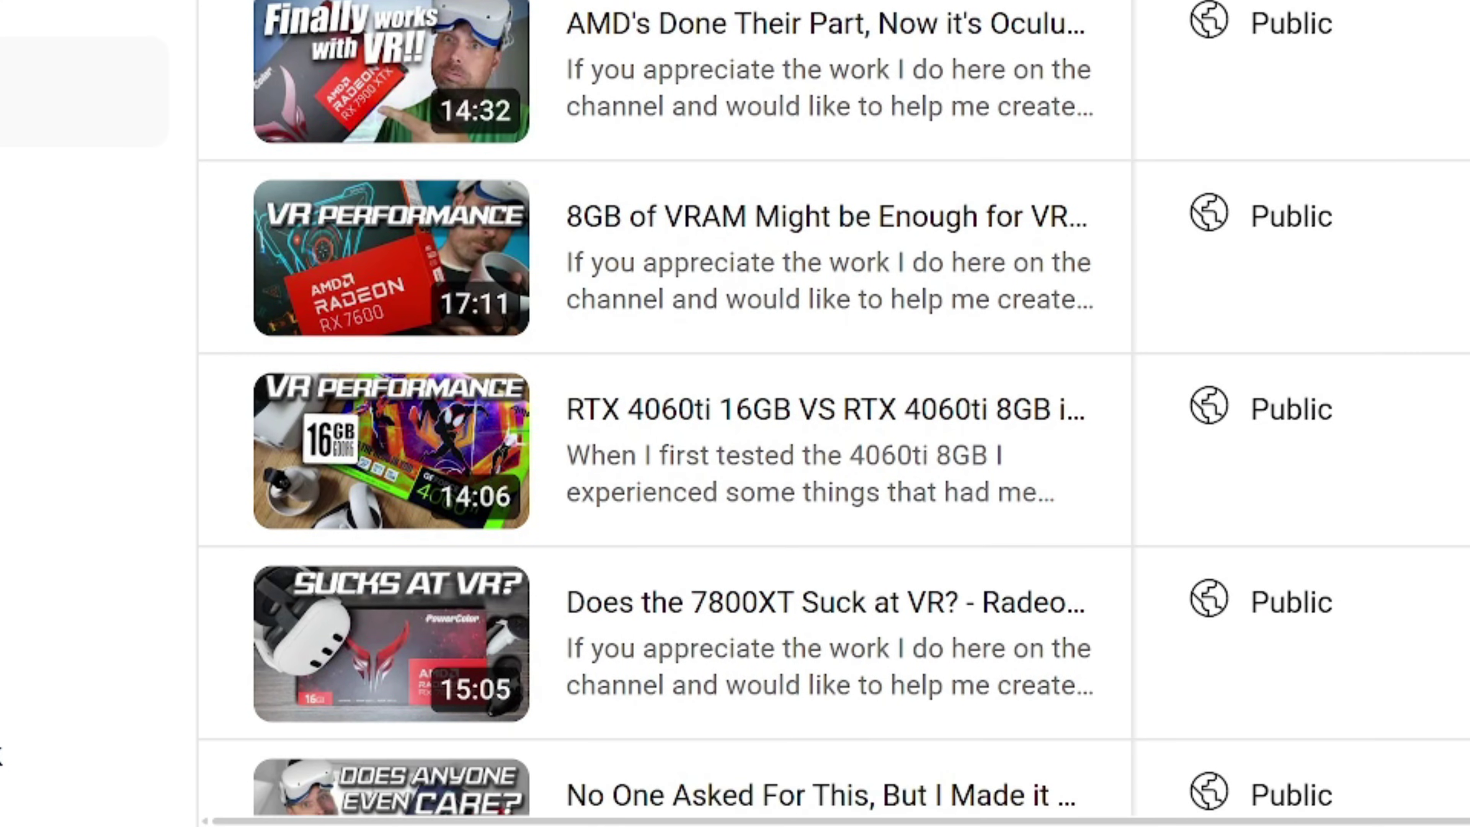
Switch to YouTube Studio and look through the list of graphics card VR performance videos.
scroll(735, 405, down, 5)
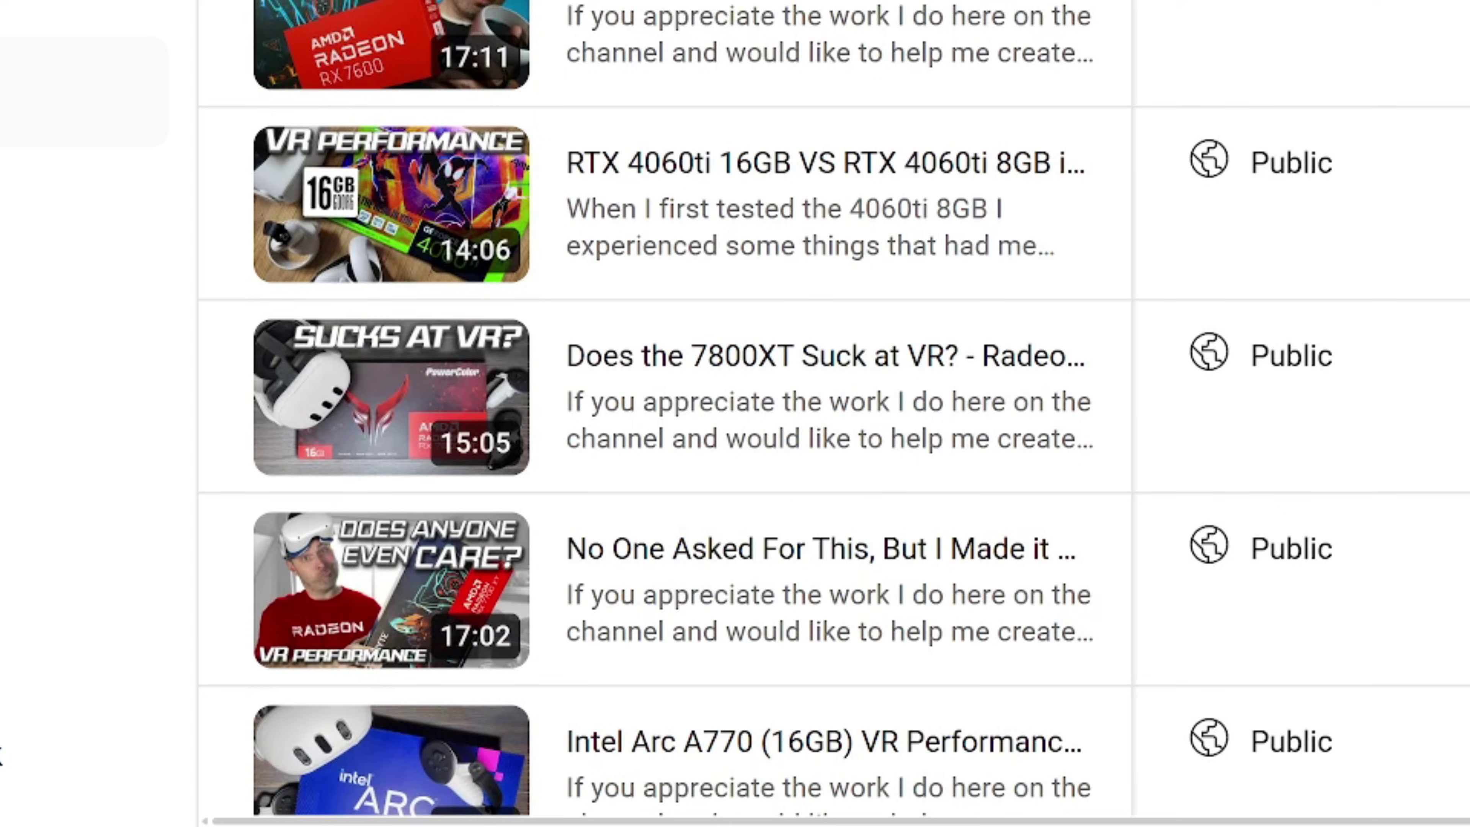
scroll(735, 406, down, 5)
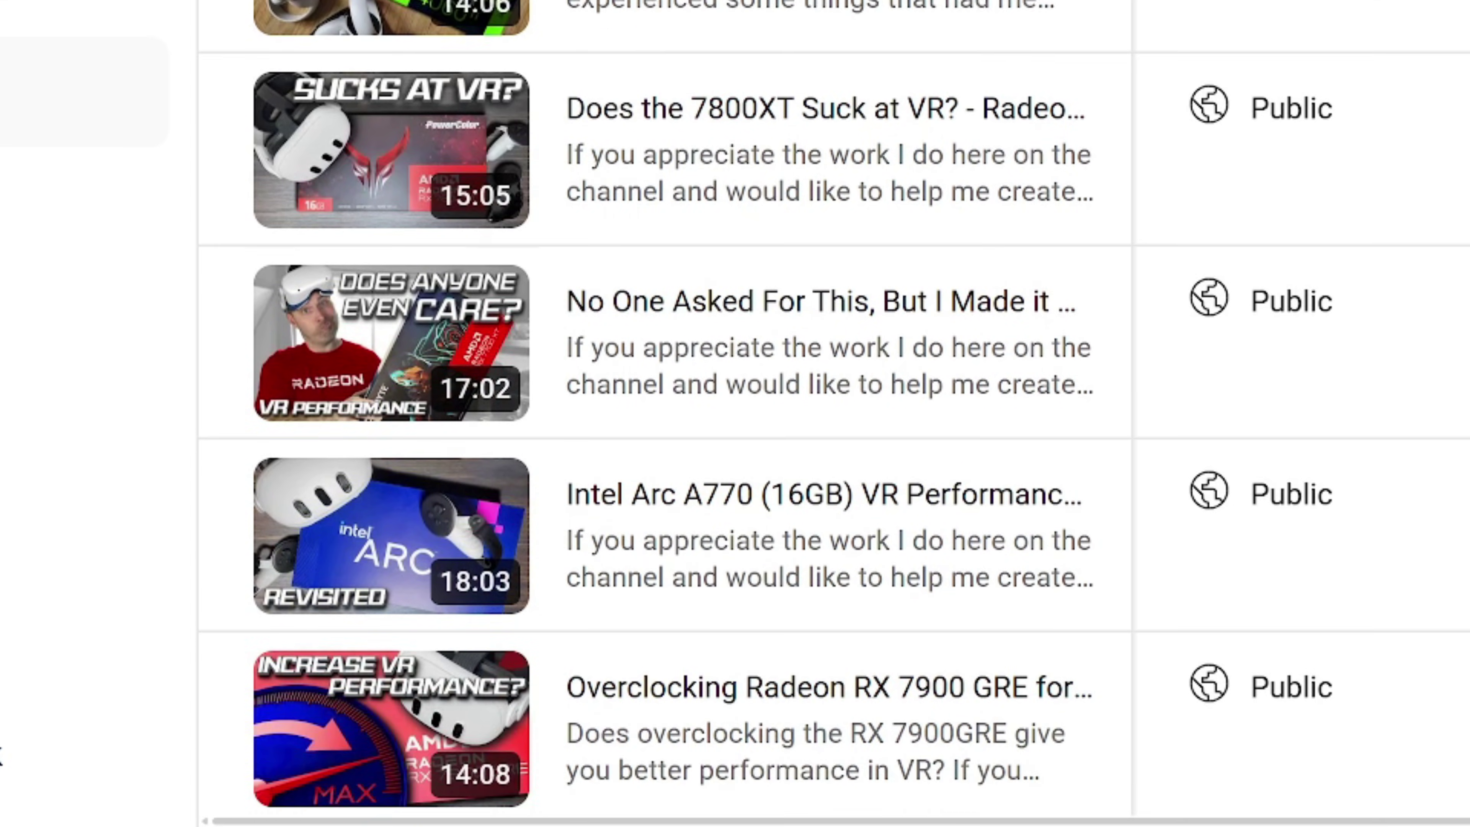
scroll(735, 405, down, 5)
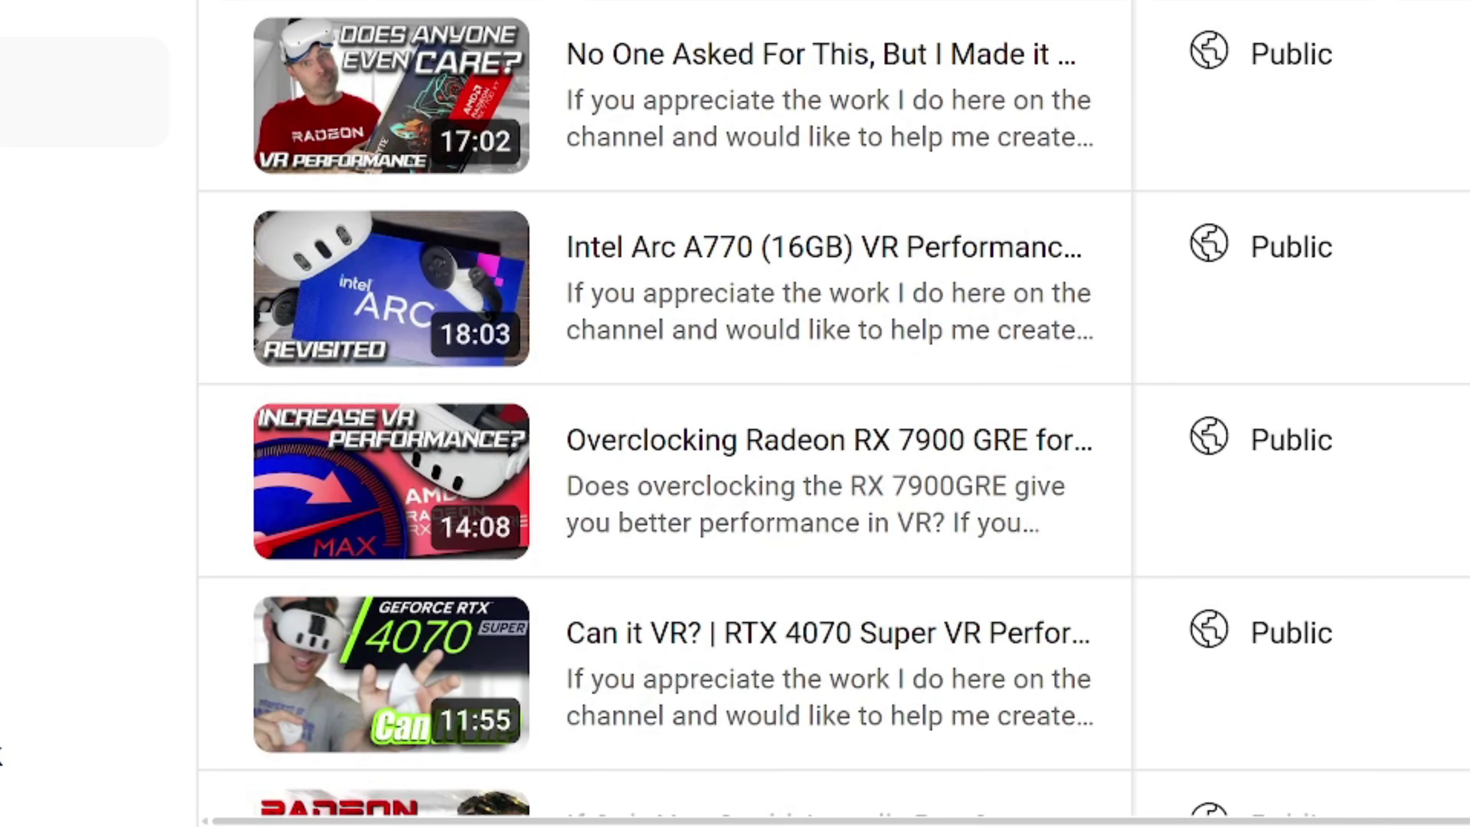
scroll(735, 405, down, 3)
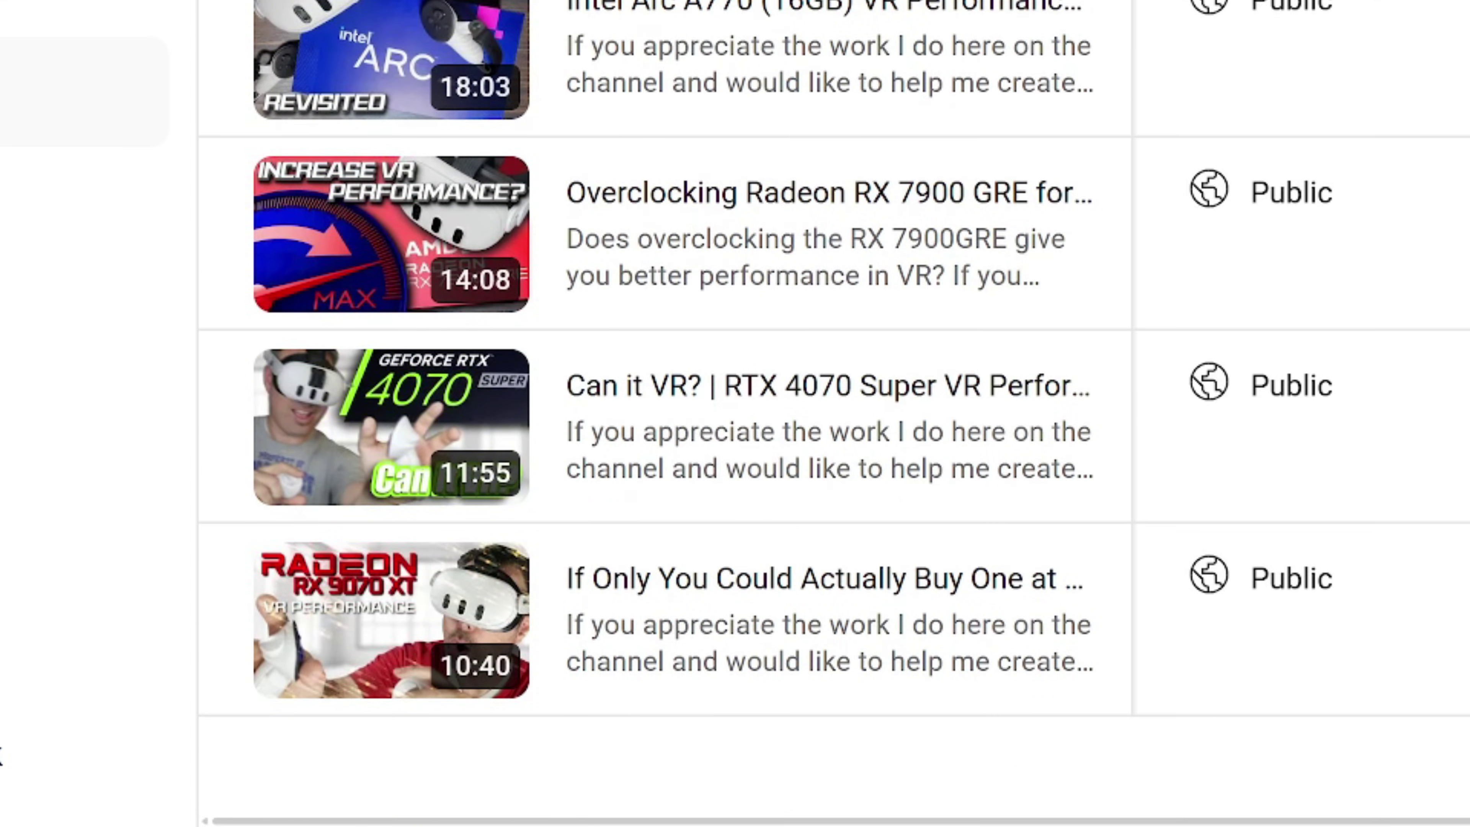